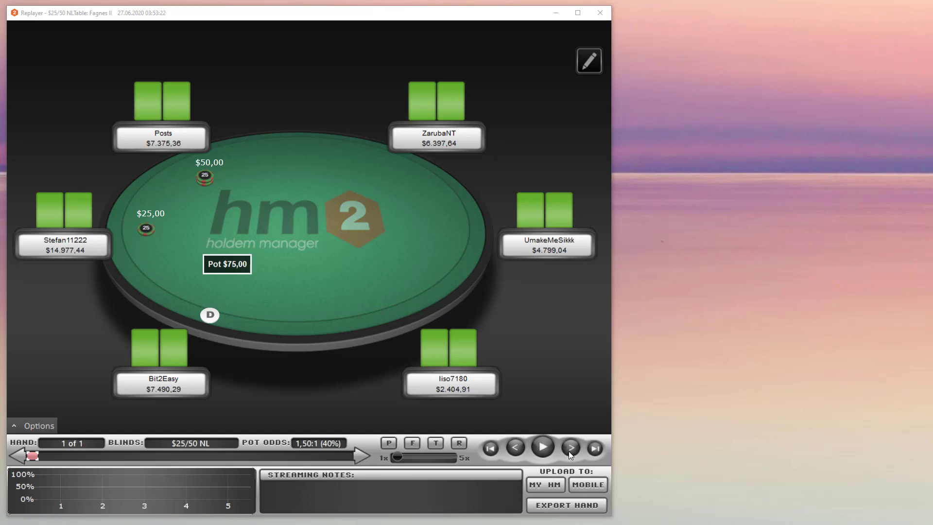
Replay preflop through the three-bet and the $1.025,00 four-bet to the small blind's call, pot $2.100,00
left_click(570, 449)
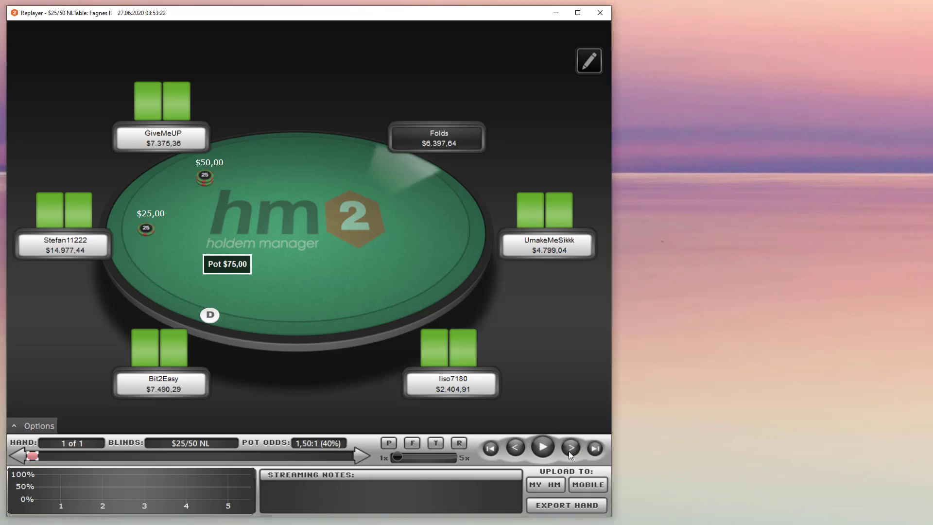
left_click(570, 451)
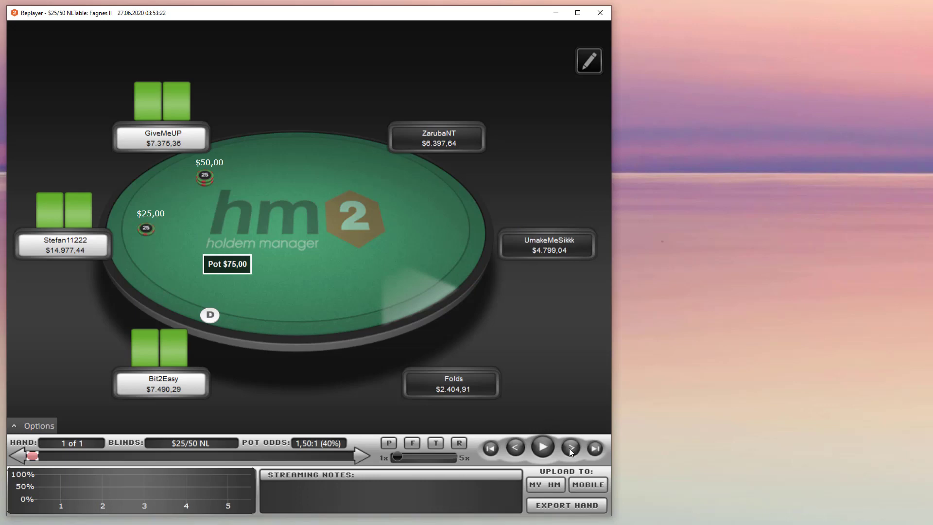
left_click(569, 448)
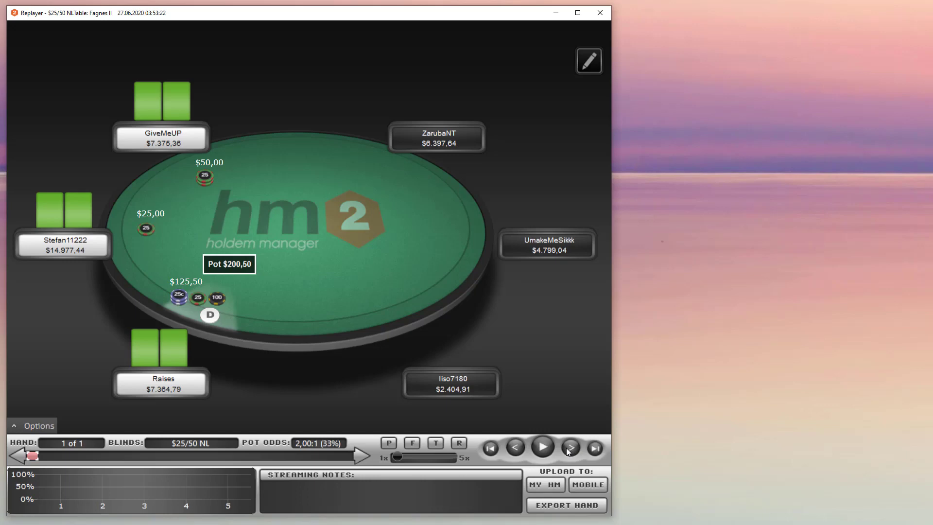
left_click(569, 448)
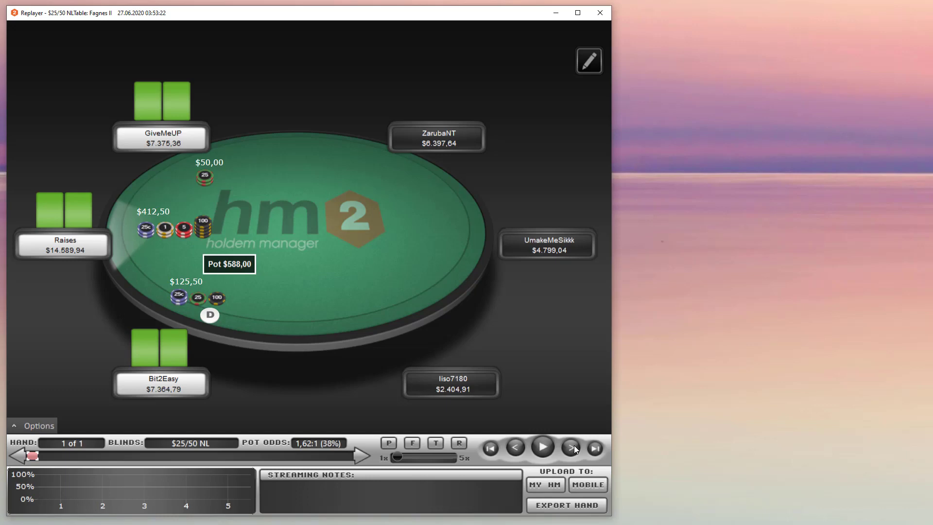
left_click(572, 447)
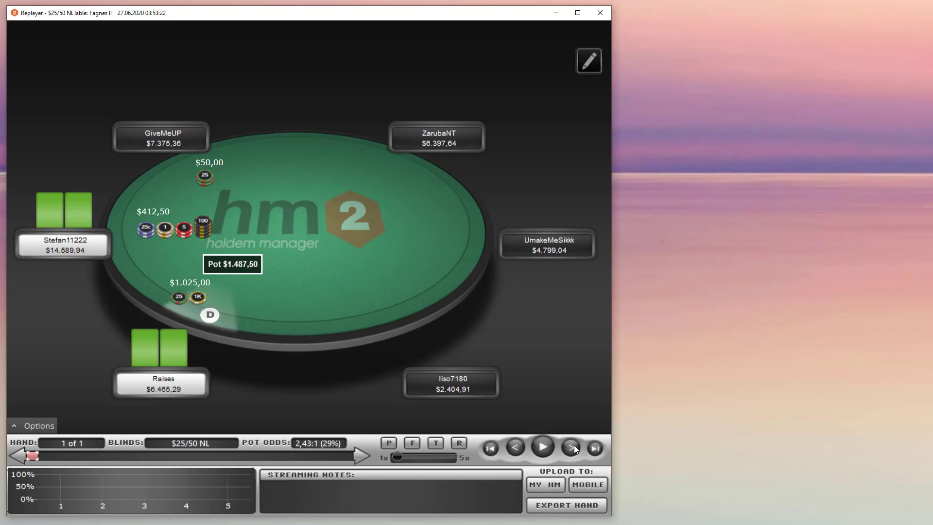
left_click(521, 448)
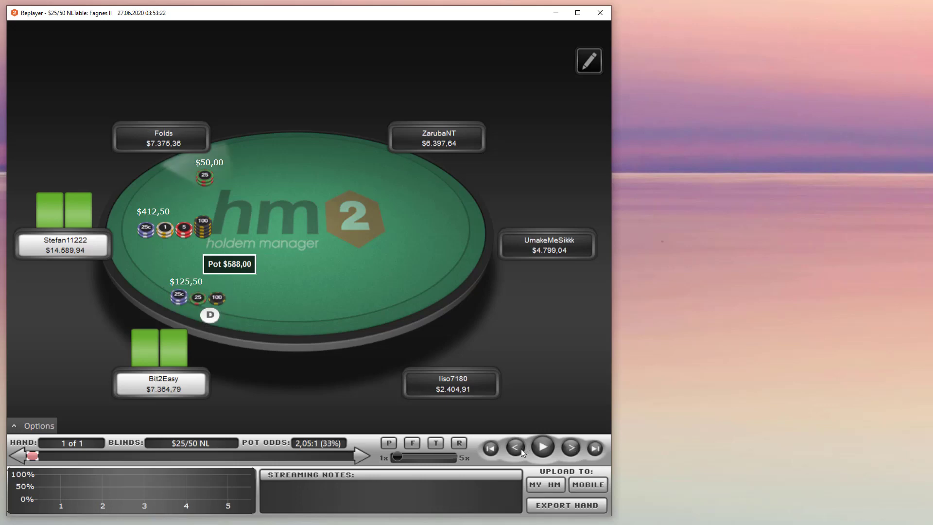
left_click(572, 448)
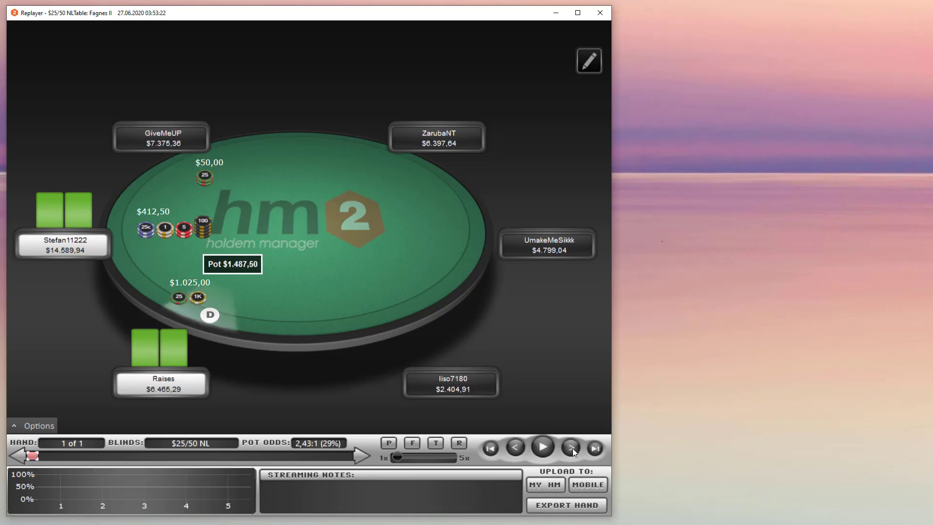
left_click(573, 449)
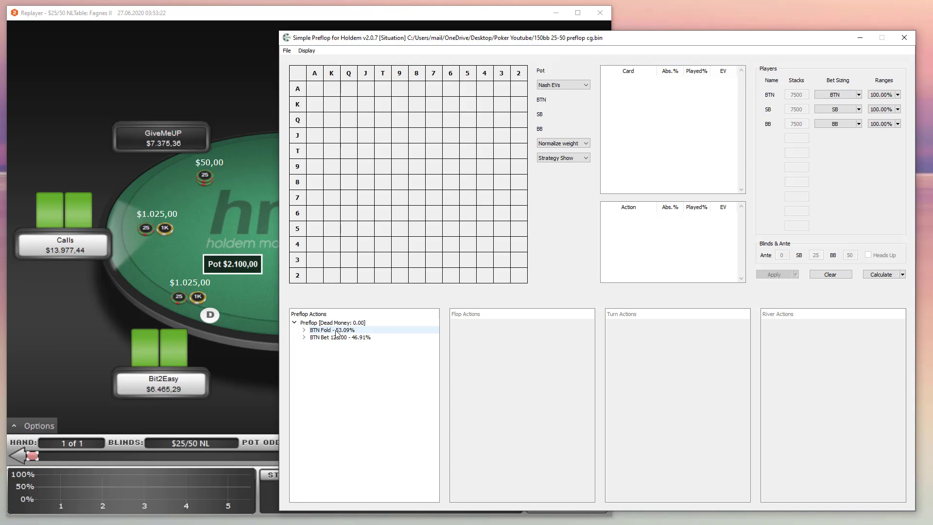
Compare the hand replay with the 150bb Simple Preflop solution showing BTN fold 53.09% versus bet-125 46.91%
left_click(885, 95)
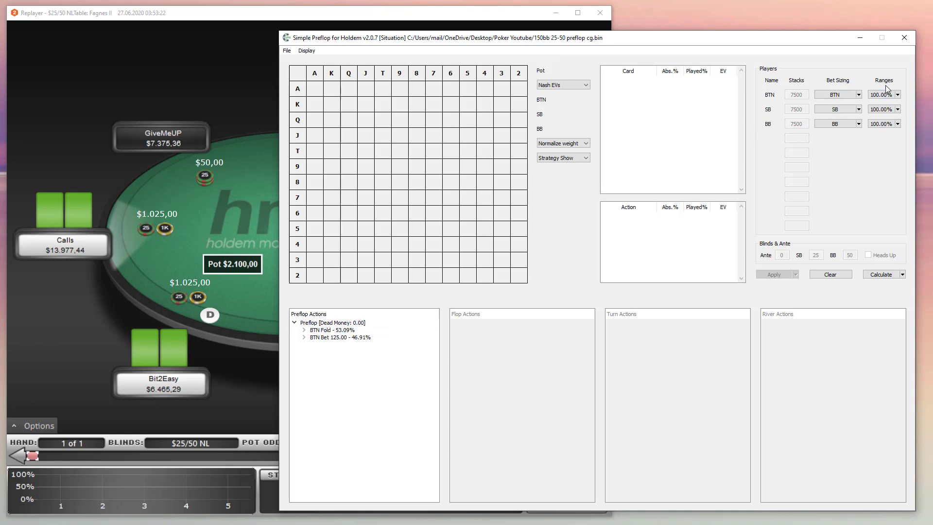
left_click(235, 211)
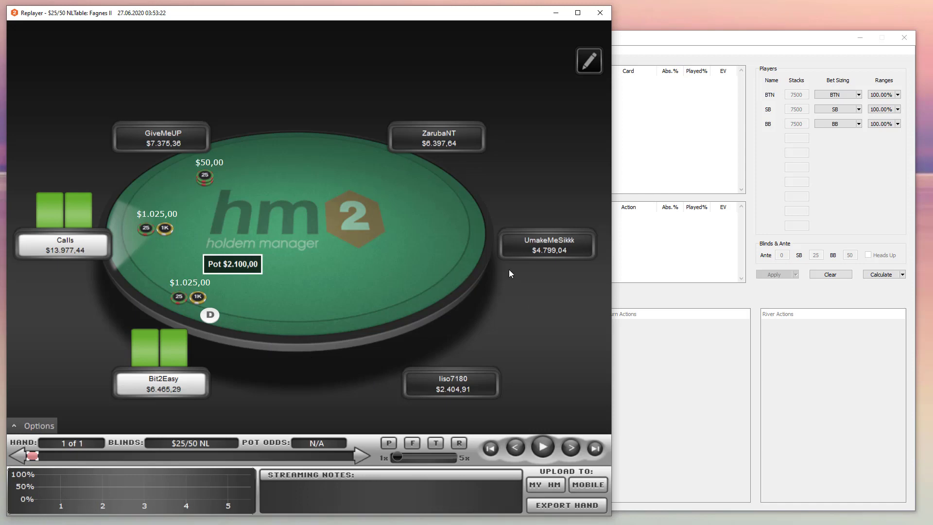
left_click(827, 221)
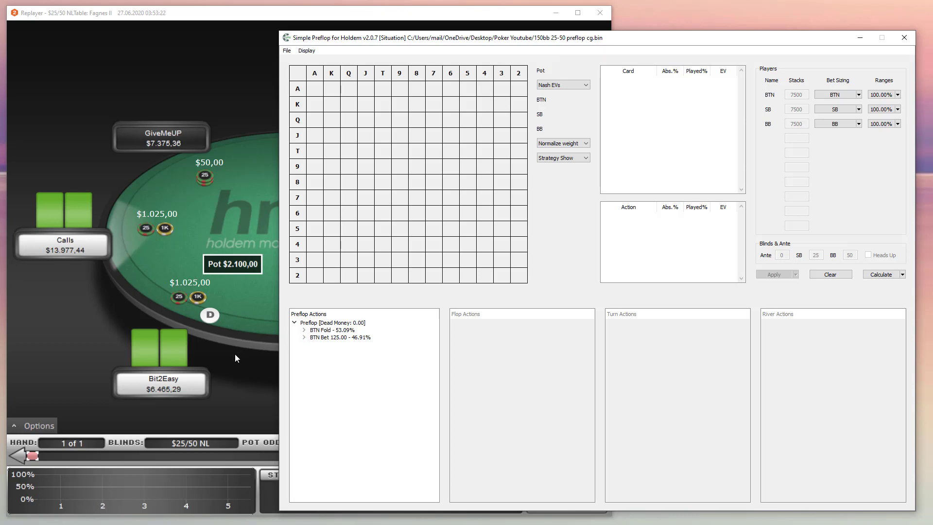
Follow the preflop tree from the button's 125 open to the small blind's 425 three-bet and big blind fold
left_click(308, 338)
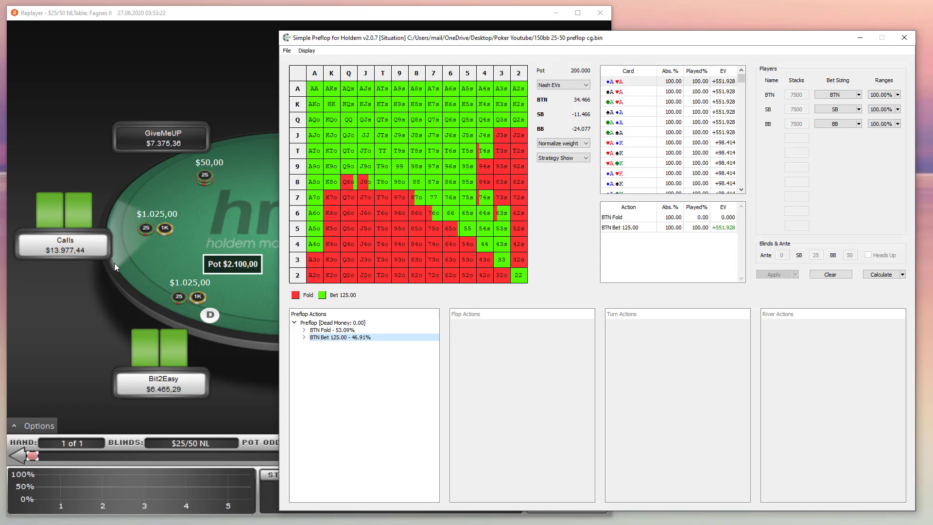
left_click(305, 337)
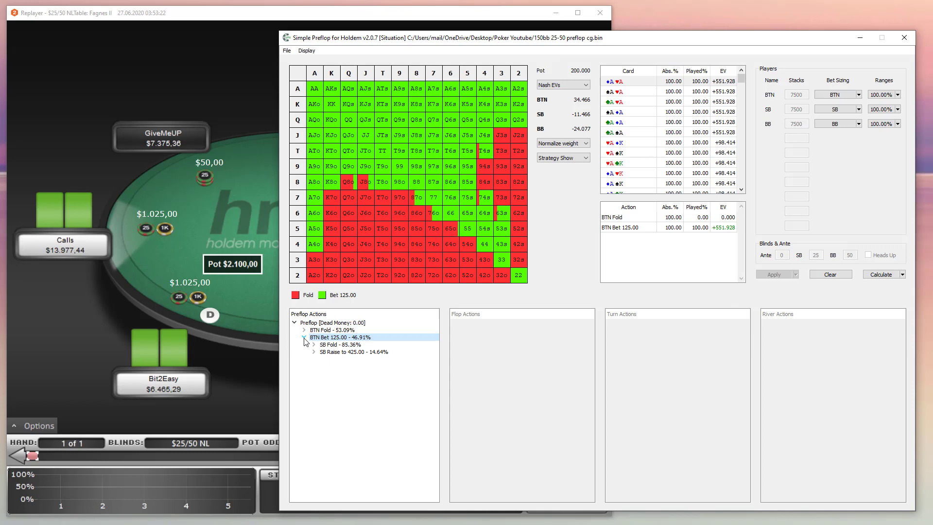
left_click(343, 352)
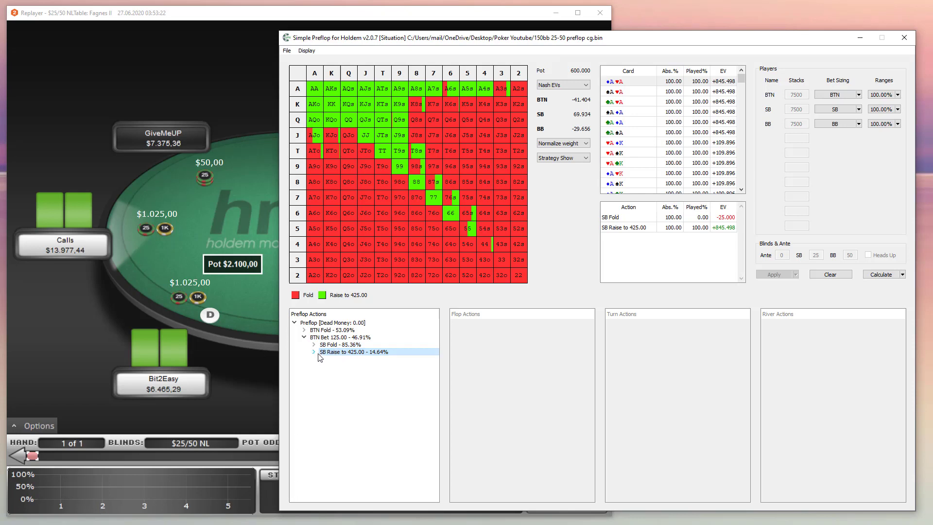
left_click(314, 352)
left_click(324, 360)
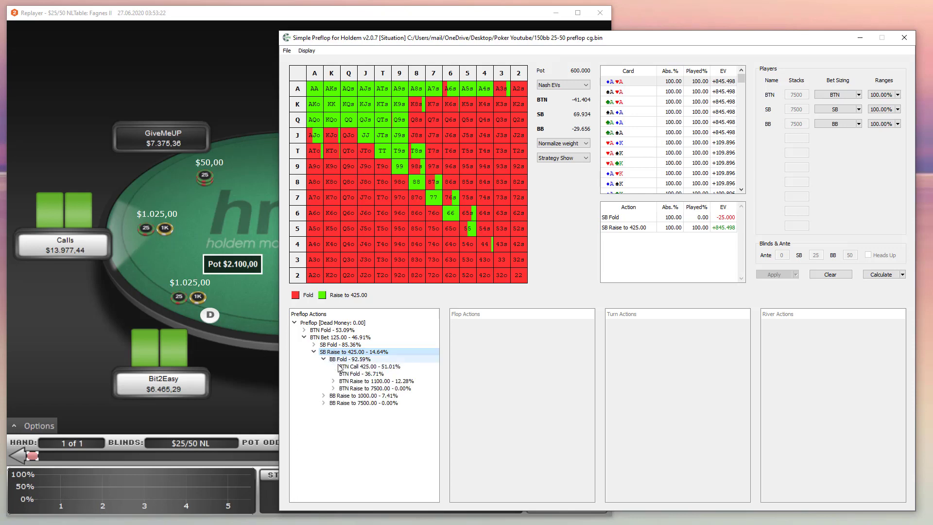
left_click(350, 366)
Show the button's raise to 1100 and the small blind's call, fold and raise responses to it
left_click(350, 352)
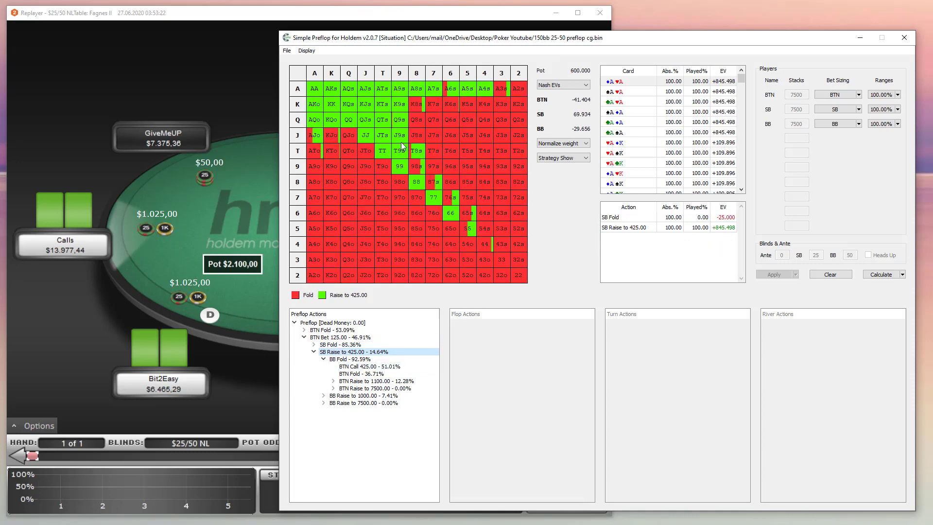
left_click(365, 368)
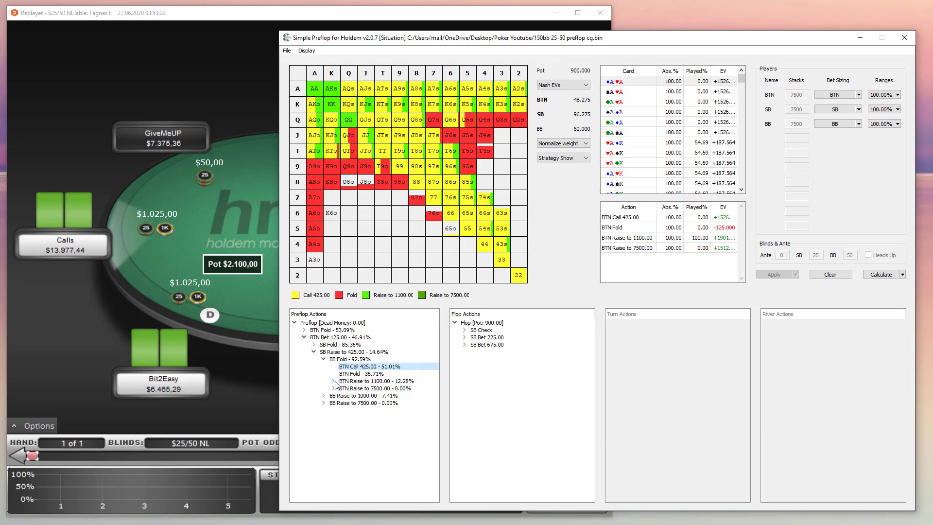
left_click(346, 382)
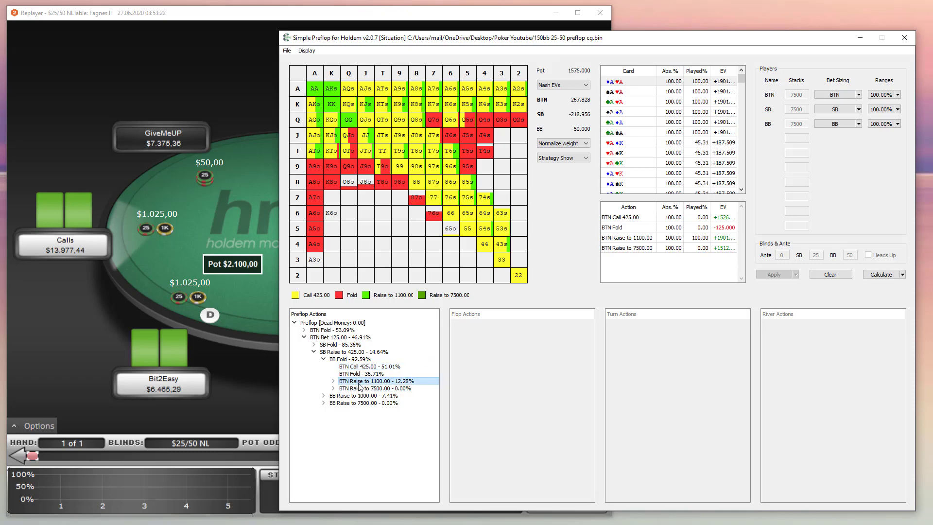
left_click(334, 382)
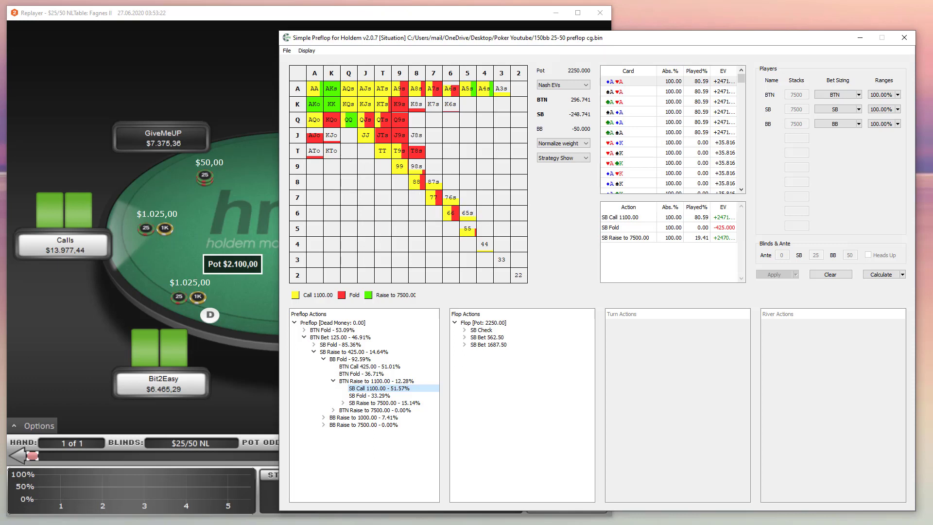
key("alt+Tab")
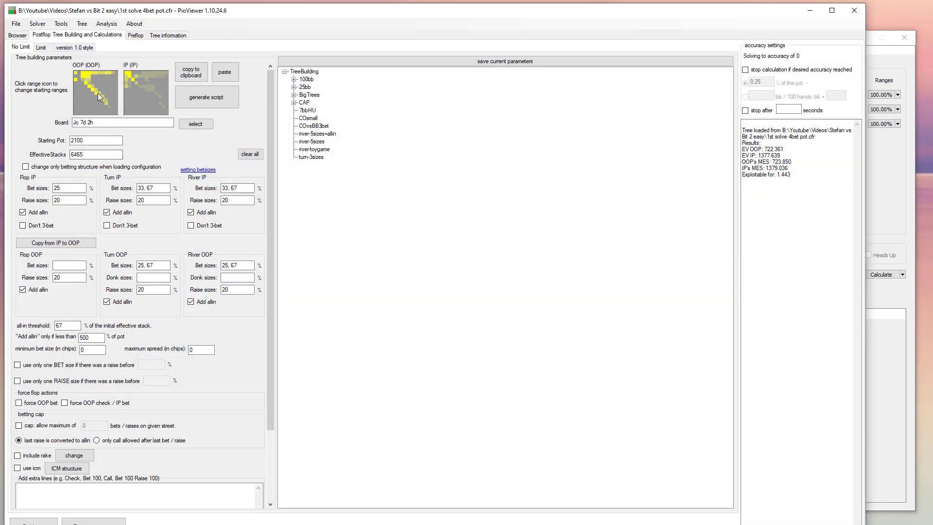
Inspect the out-of-position starting range in PioViewer's range editor
left_click(95, 92)
mouse_move(298, 167)
left_mouse_down()
mouse_move(274, 113)
mouse_move(201, 50)
left_mouse_up()
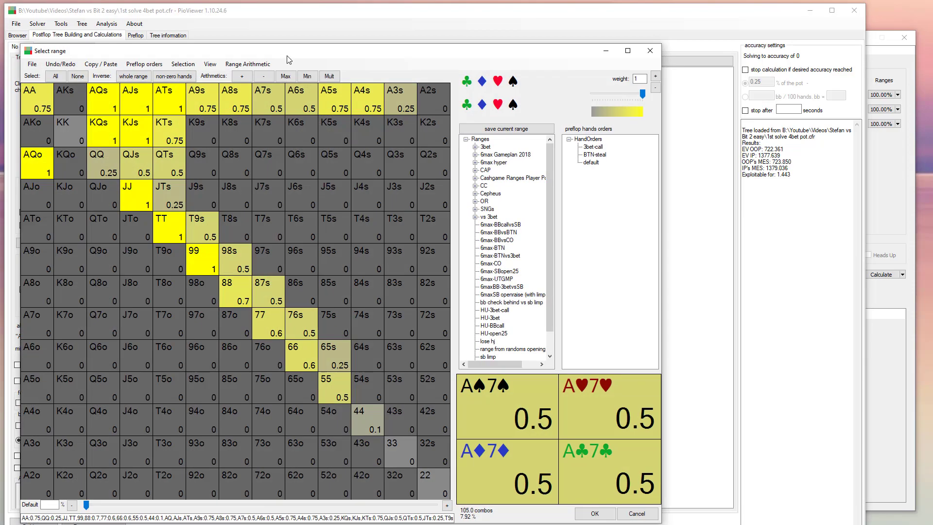
left_click(651, 50)
Inspect the in-position 66-combo starting range headed by AA, KK, QQ and AKs
left_click(133, 82)
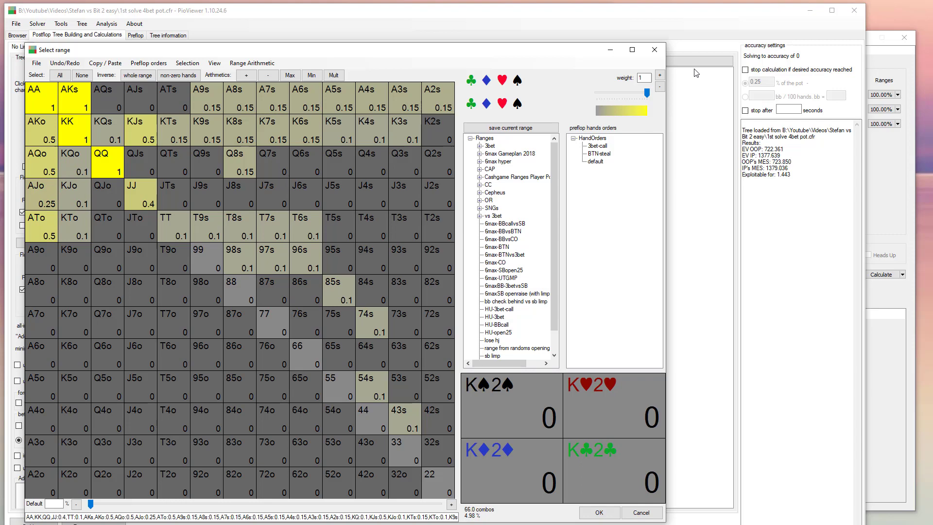
left_click(658, 53)
left_click_drag(458, 54, 461, 54)
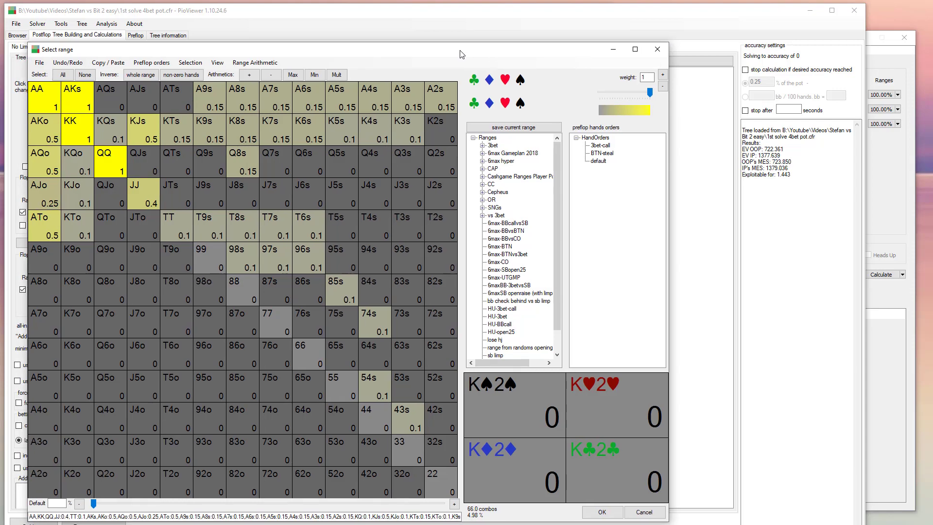
left_click(653, 52)
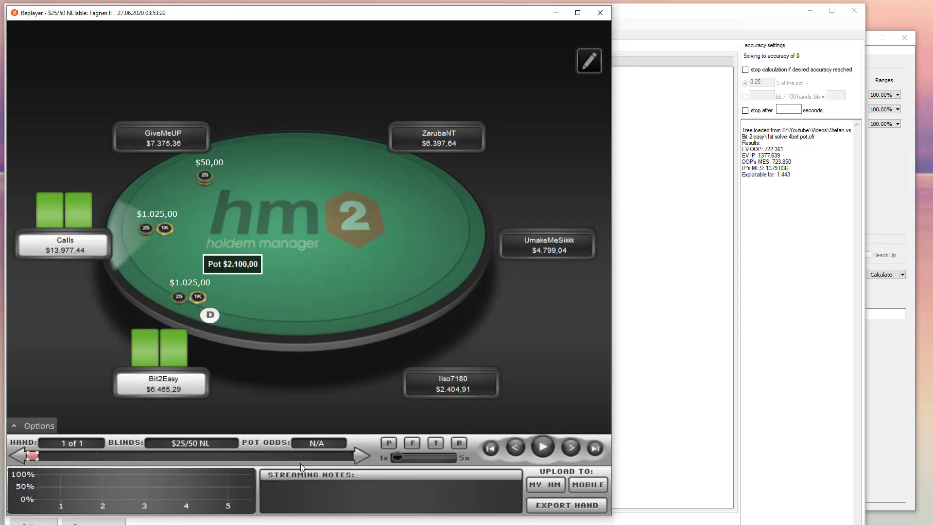
Advance the replay to the 7♦2♥J♣ flop: small blind checks, Bit2Easy bets $524,25
left_click(572, 447)
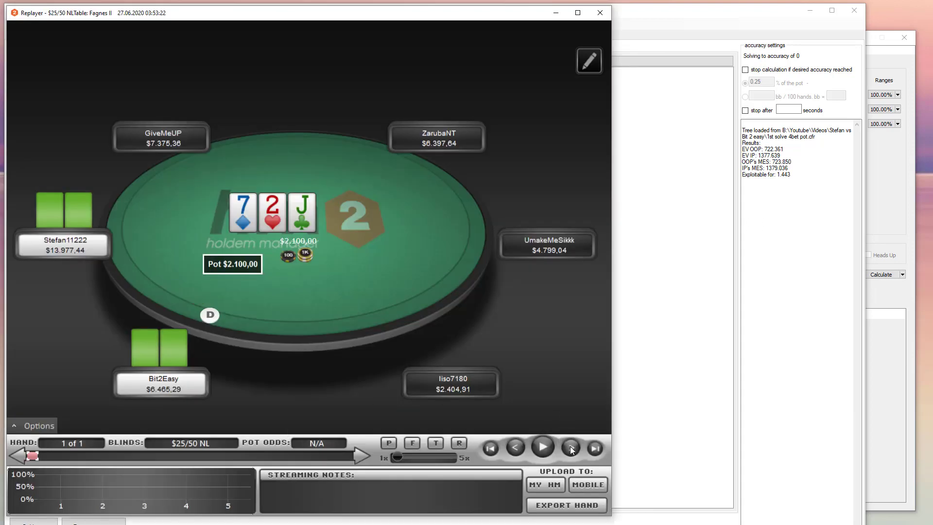
left_click(572, 448)
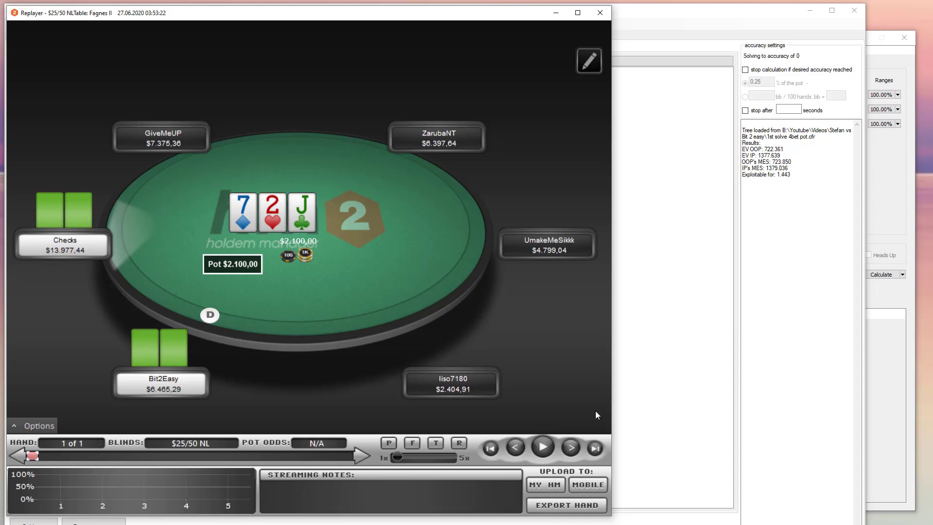
left_click(572, 448)
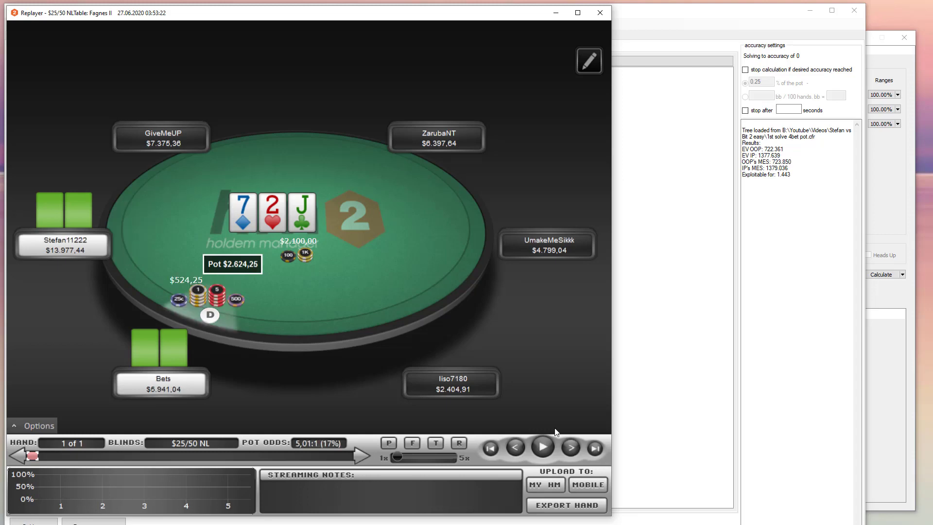
Show IP's strategy after the flop check in the solved tree: bet 525 at 99.73%
left_click(637, 315)
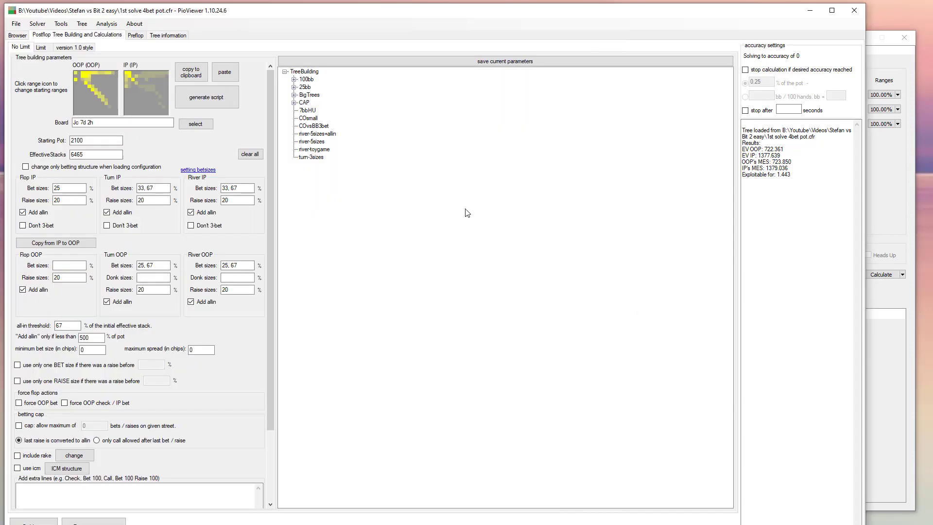
left_click(18, 35)
left_click(146, 47)
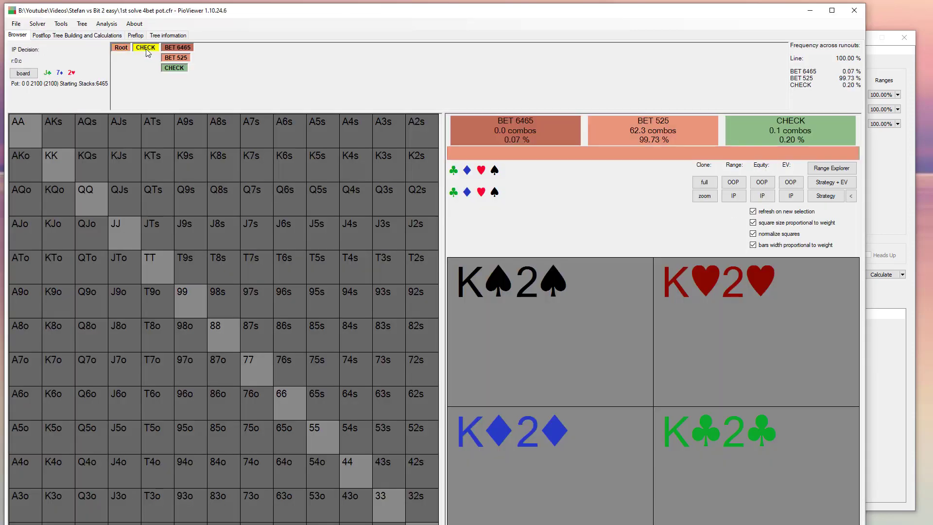
left_click(826, 196)
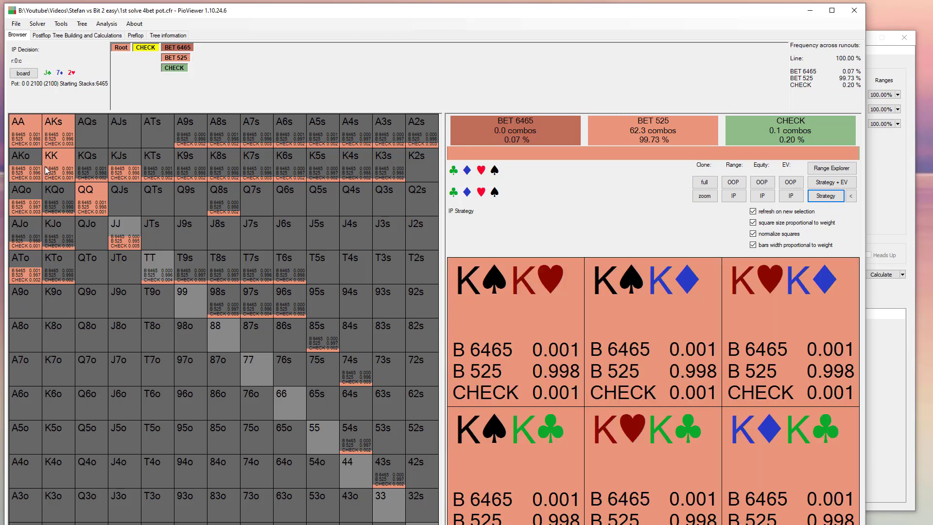
Compare IP's equity and EV across the matrix, briefly checking OOP's equity too
left_click(761, 197)
left_click(792, 196)
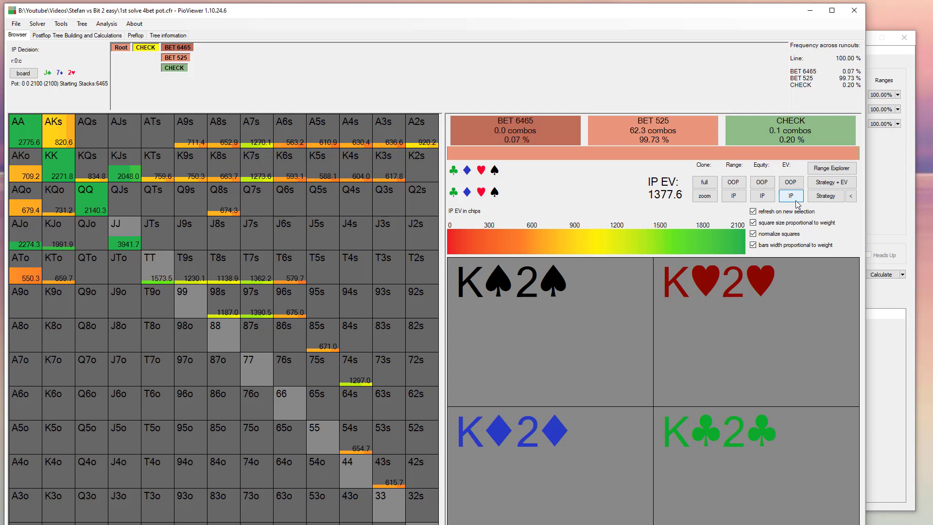
left_click(764, 197)
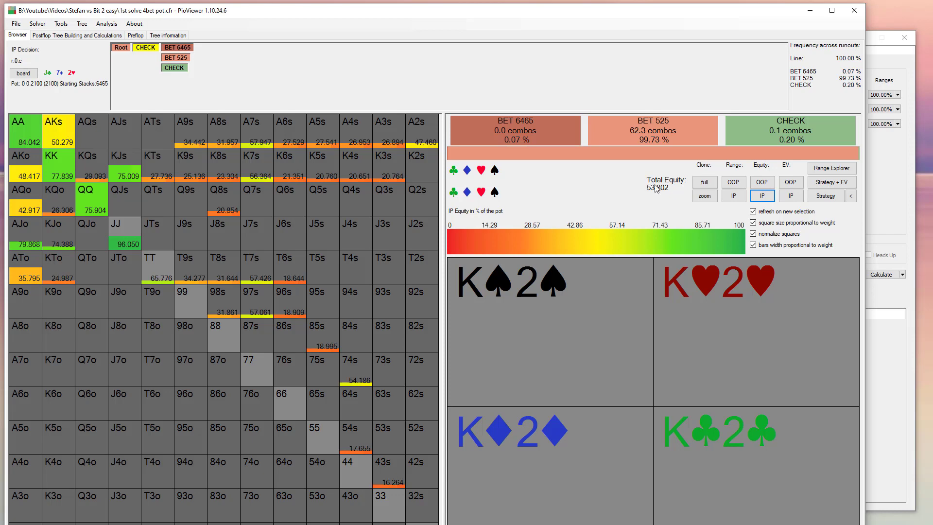
left_click(763, 183)
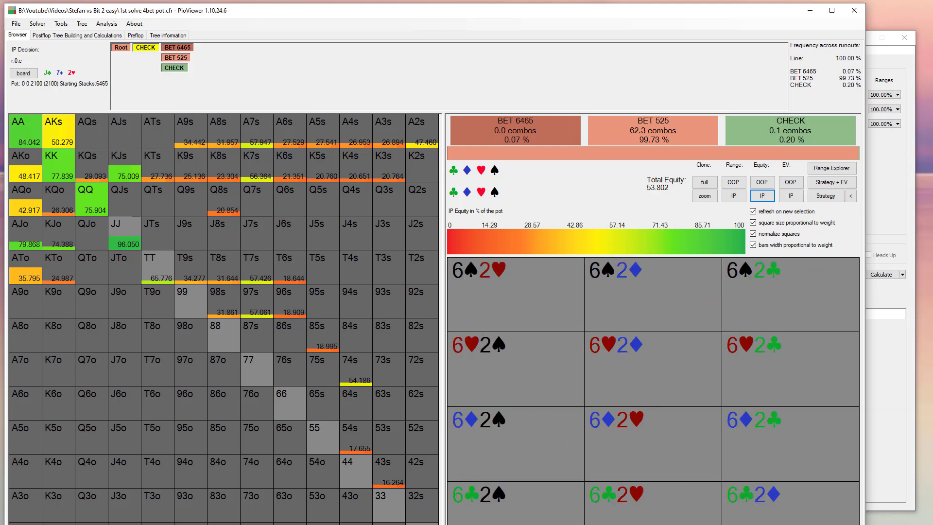
key("alt+Tab")
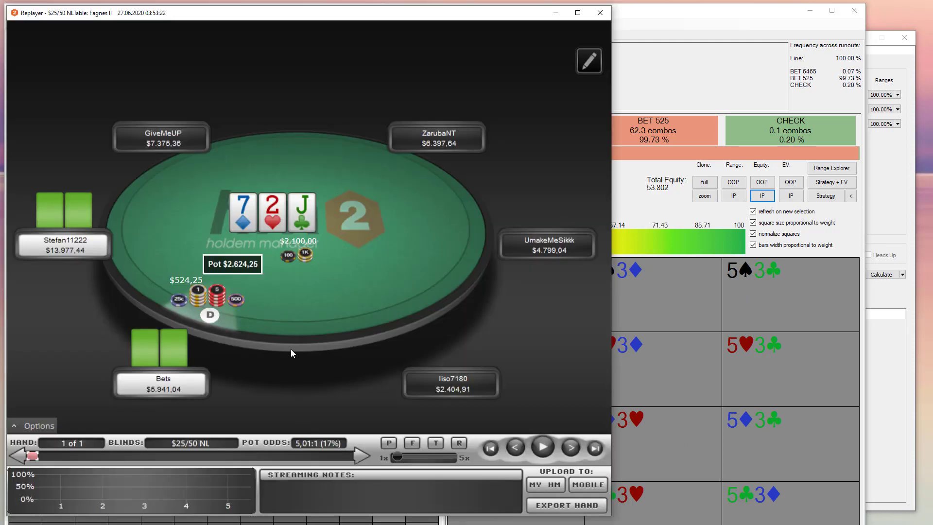
left_click(569, 448)
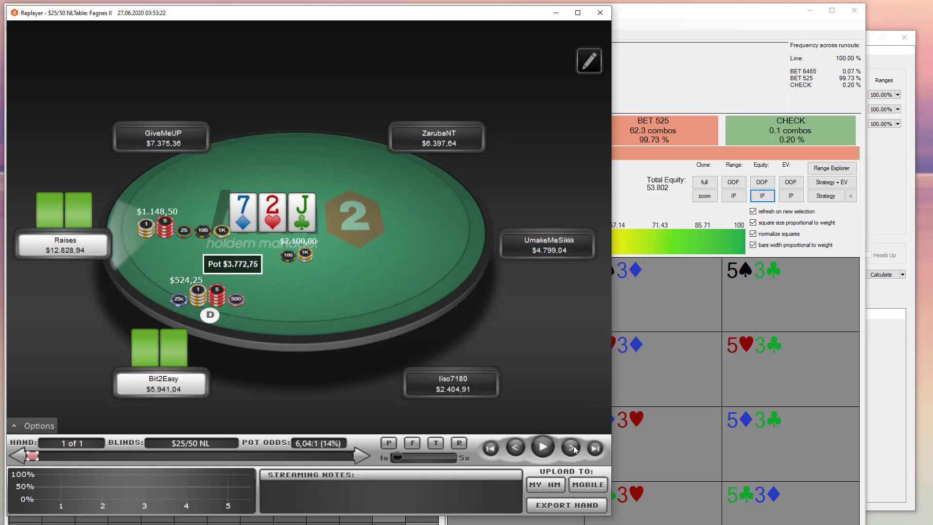
left_click(571, 448)
Show OOP's strategy facing the 525 flop bet: call 68.68%, fold 24.67%, raise 1155 6.58%
left_click(655, 375)
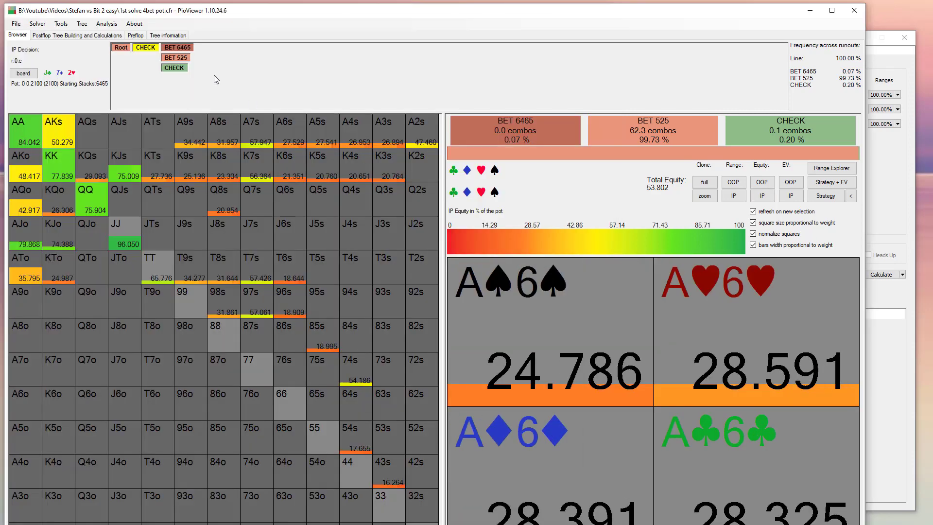
left_click(178, 59)
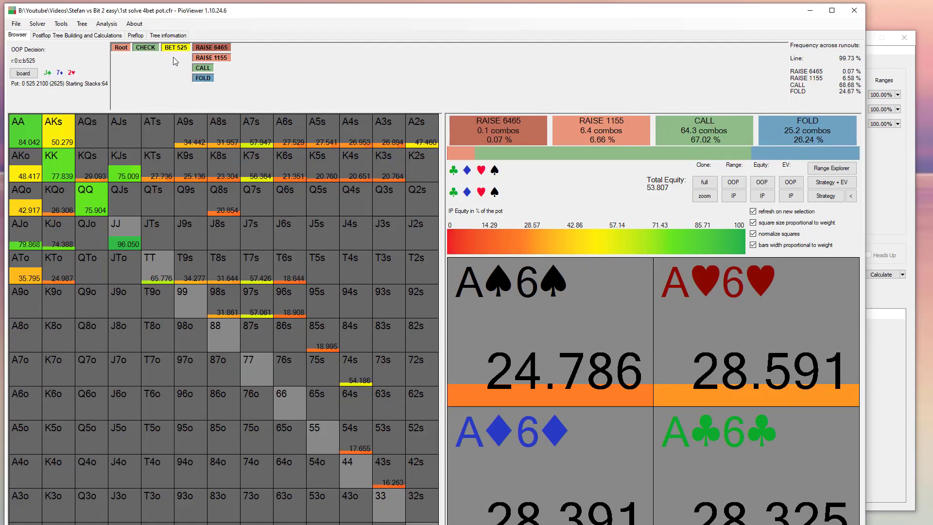
left_click(817, 197)
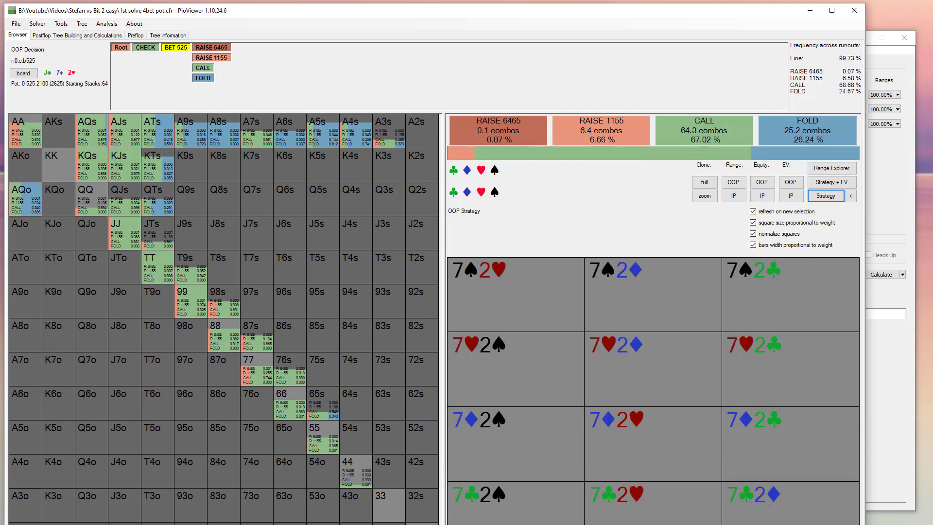
left_click_drag(864, 523, 848, 515)
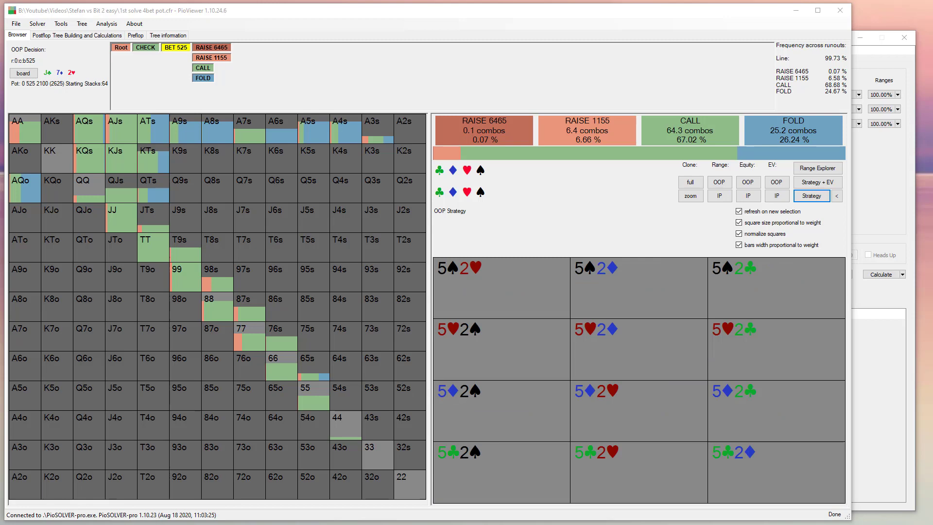
key("alt+Tab")
Deal the 10♥ turn and $1,098,50 bet in the replay, and reach OOP's 10♥ turn check in PioViewer
left_click(572, 448)
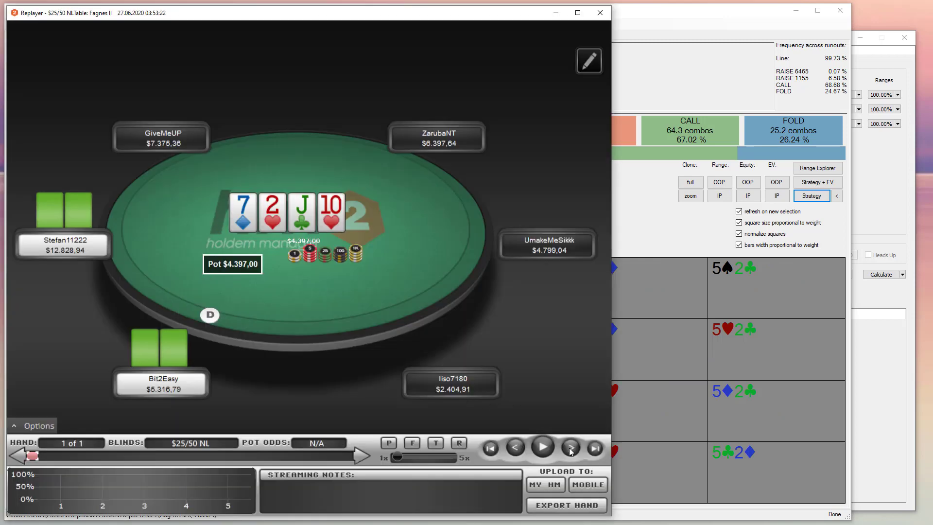
left_click(681, 369)
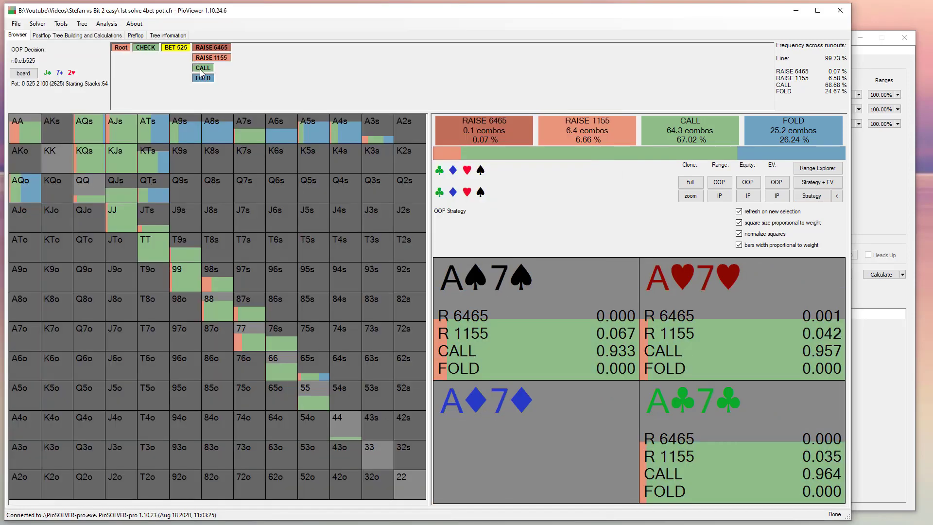
left_click(202, 68)
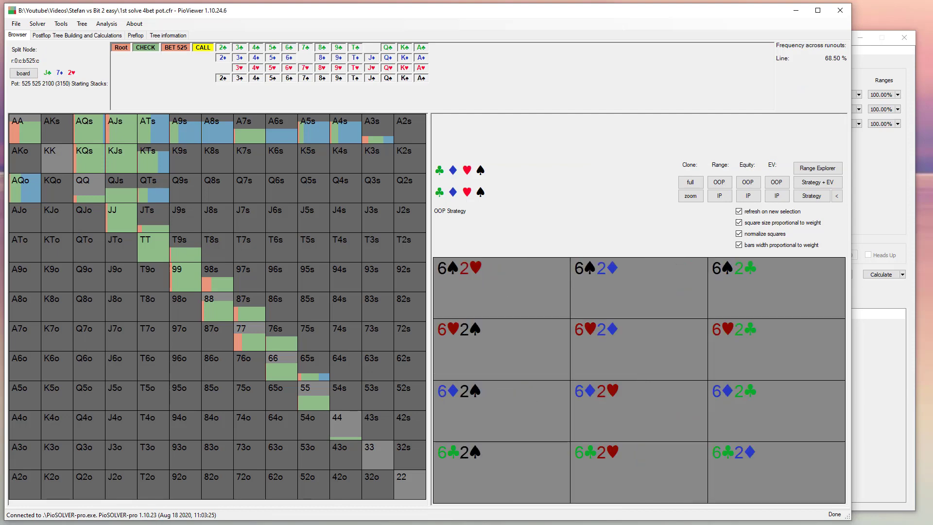
key("alt+Tab")
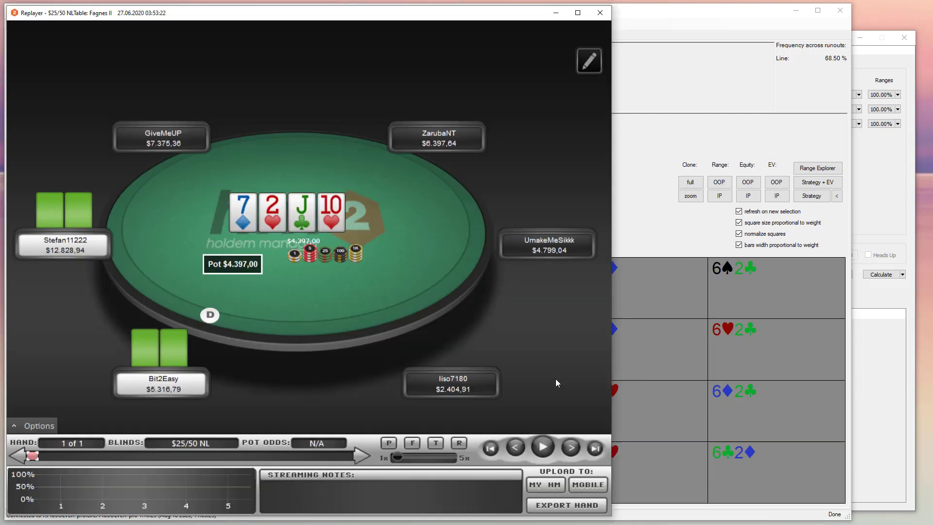
left_click(569, 450)
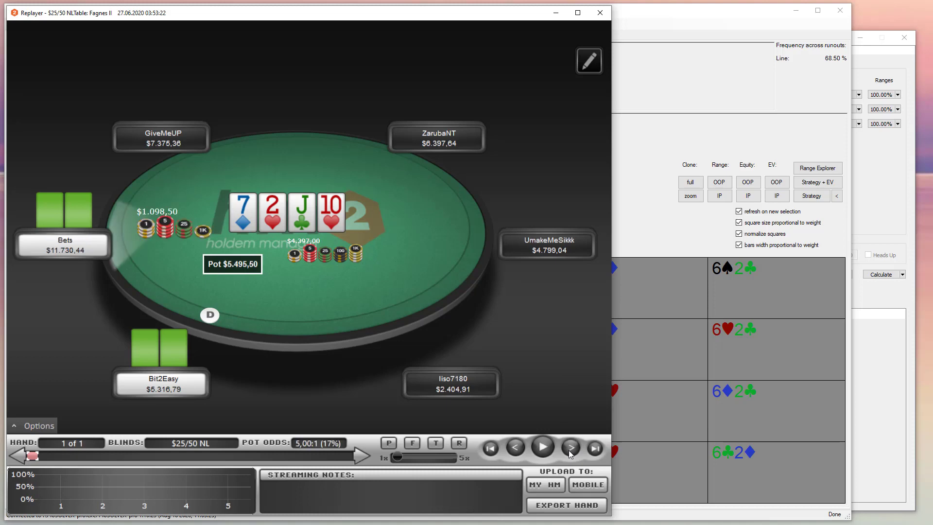
left_click(654, 356)
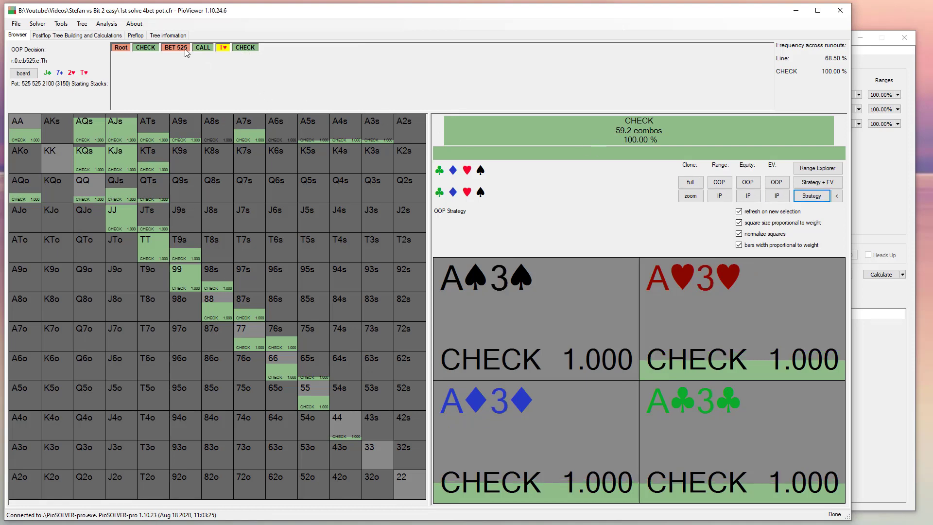
Follow the flop raise to 1155, the call and the T♥ turn, comparing OOP and IP equity
left_click(205, 60)
left_click(246, 69)
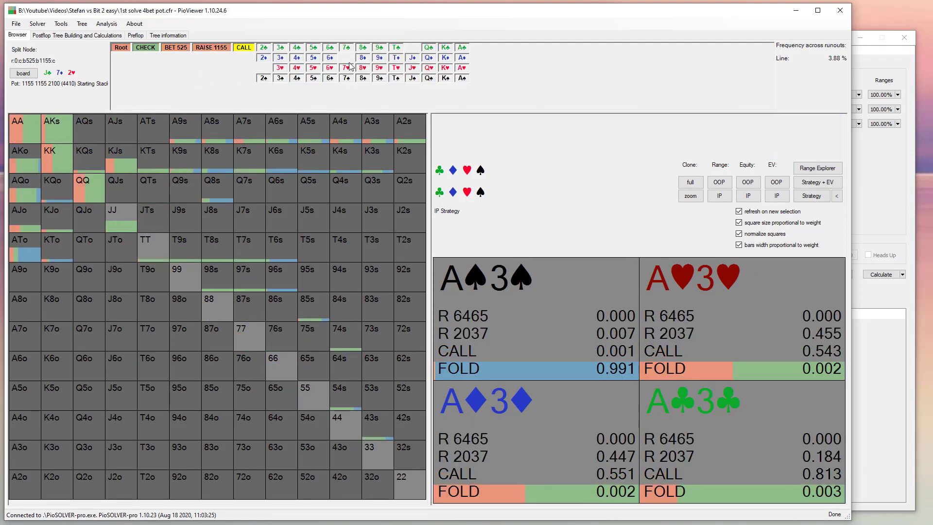
left_click(392, 69)
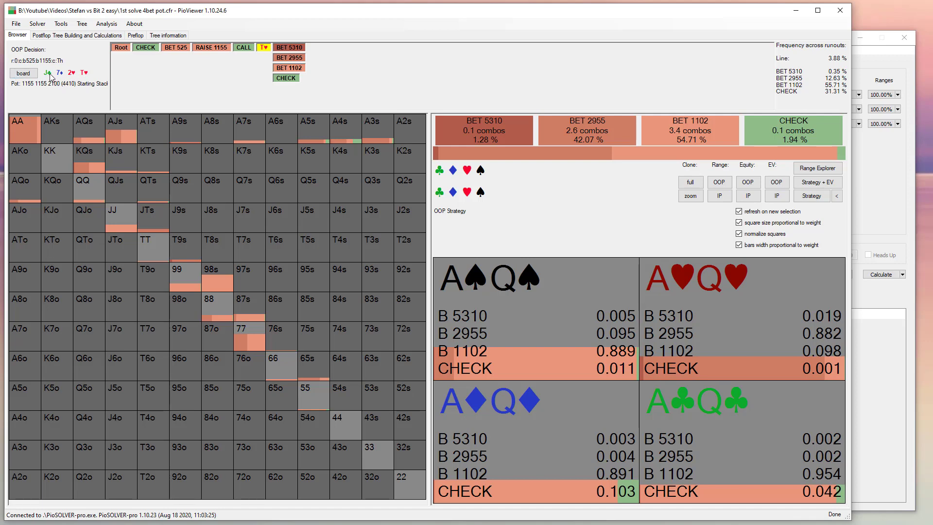
left_click(749, 183)
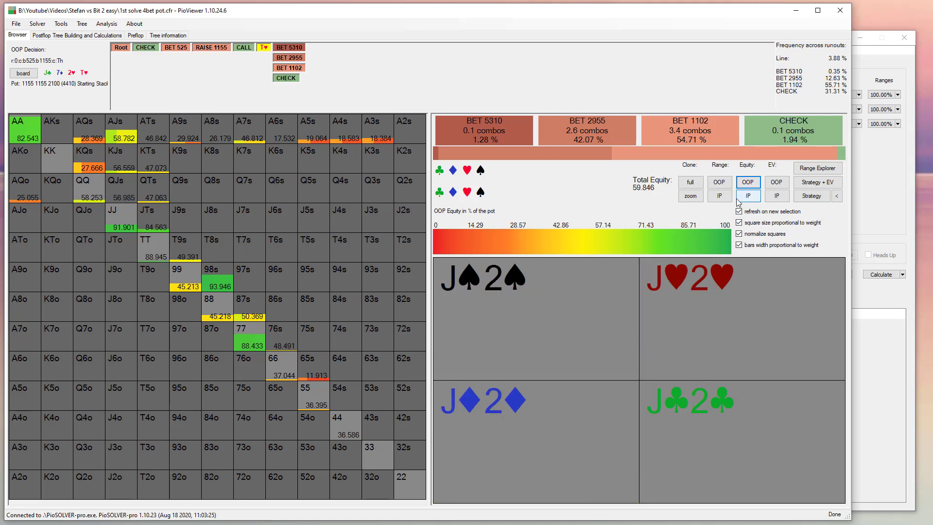
left_click(747, 195)
left_click(747, 182)
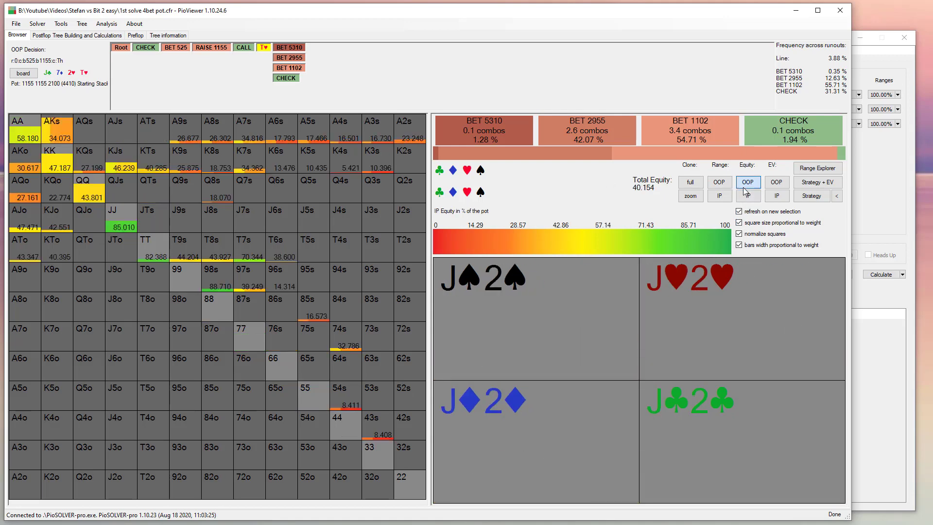
Show OOP's 10♥ turn strategy, betting 1102 at 54.71% and 2955 at 42.07%
left_click(243, 50)
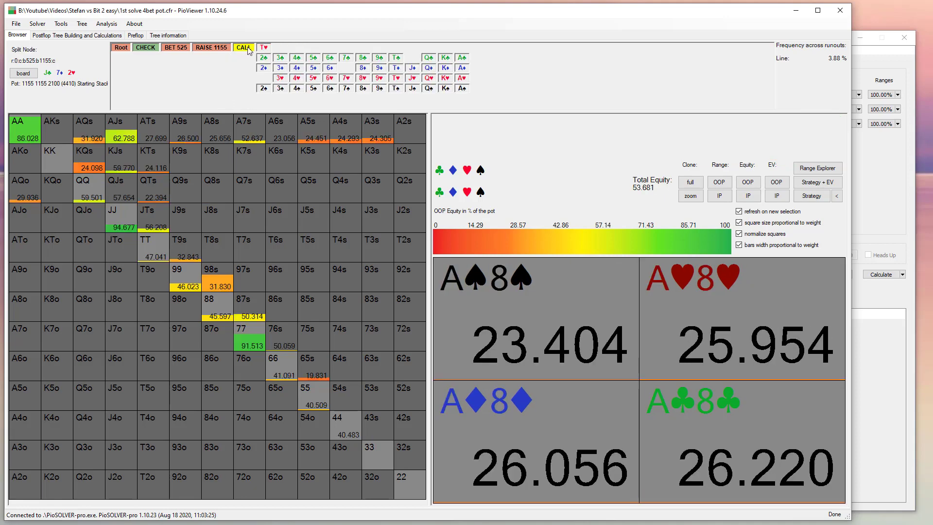
left_click(749, 196)
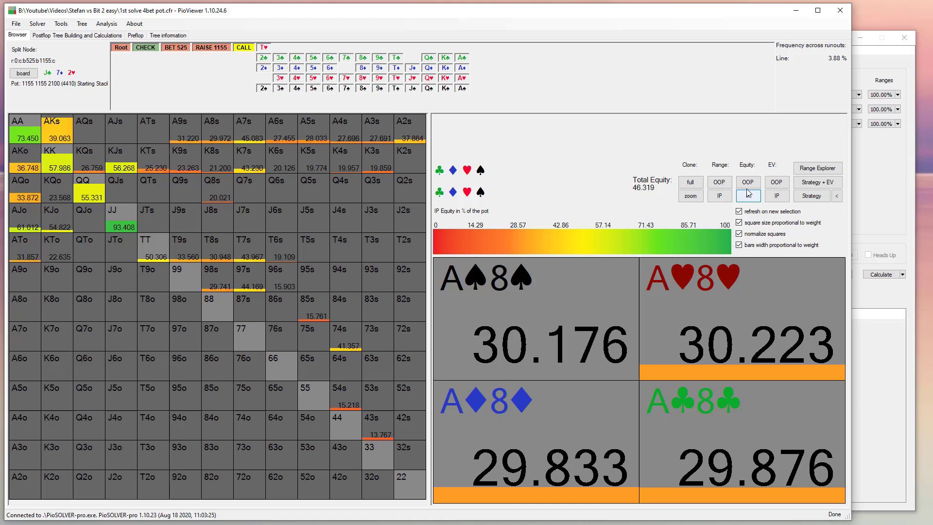
left_click(748, 182)
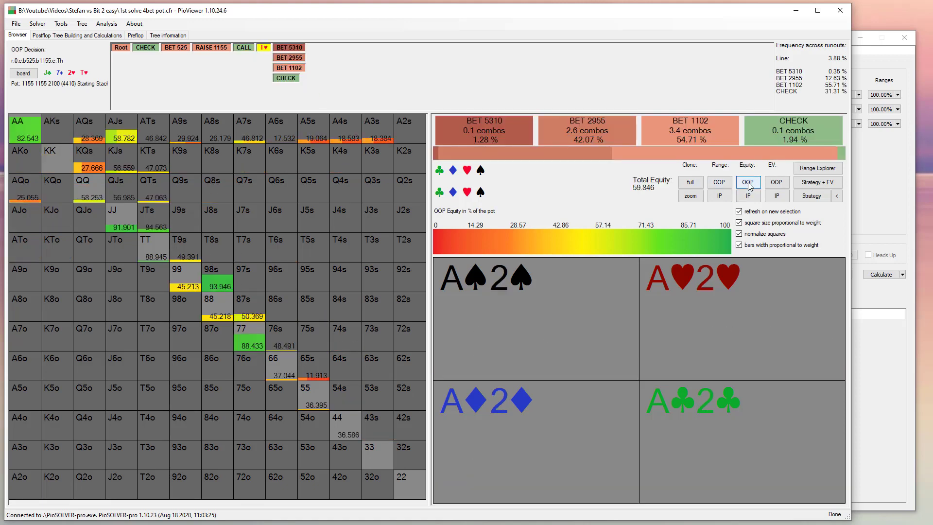
left_click(819, 200)
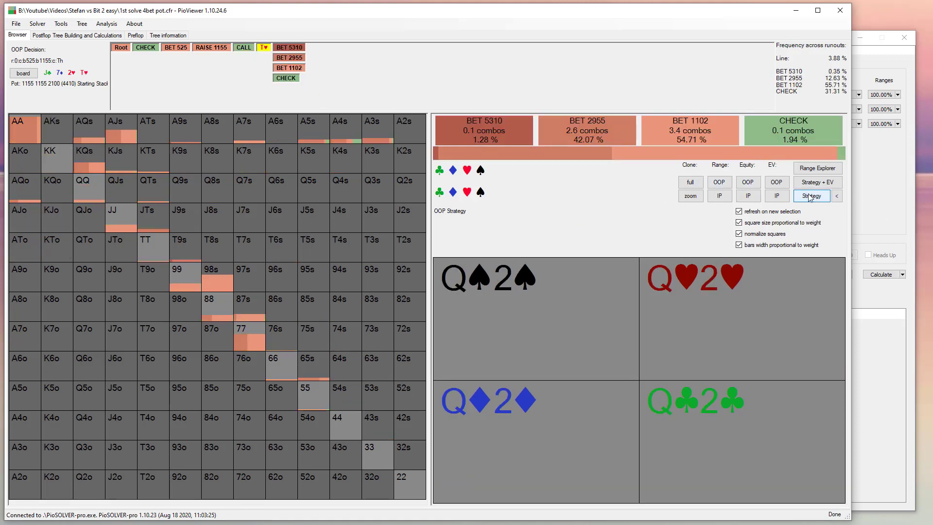
left_click(749, 183)
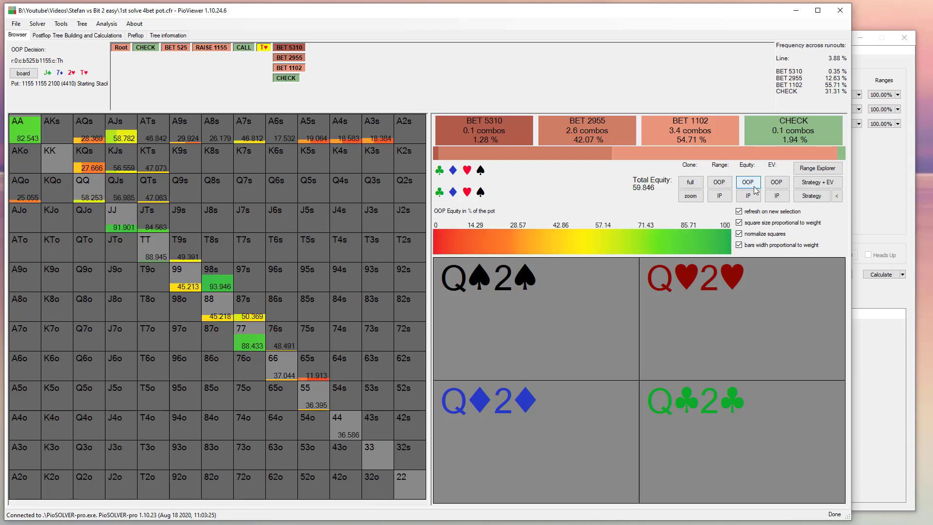
left_click(749, 197)
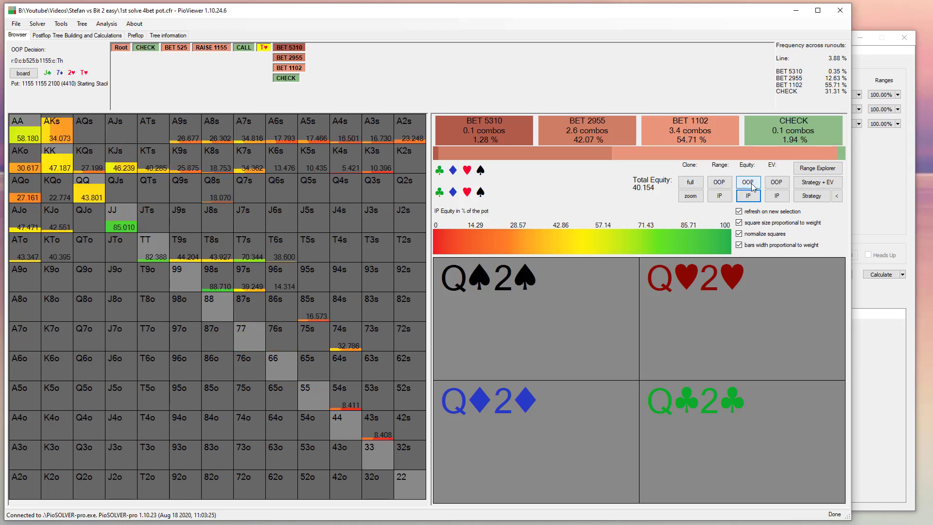
left_click(817, 200)
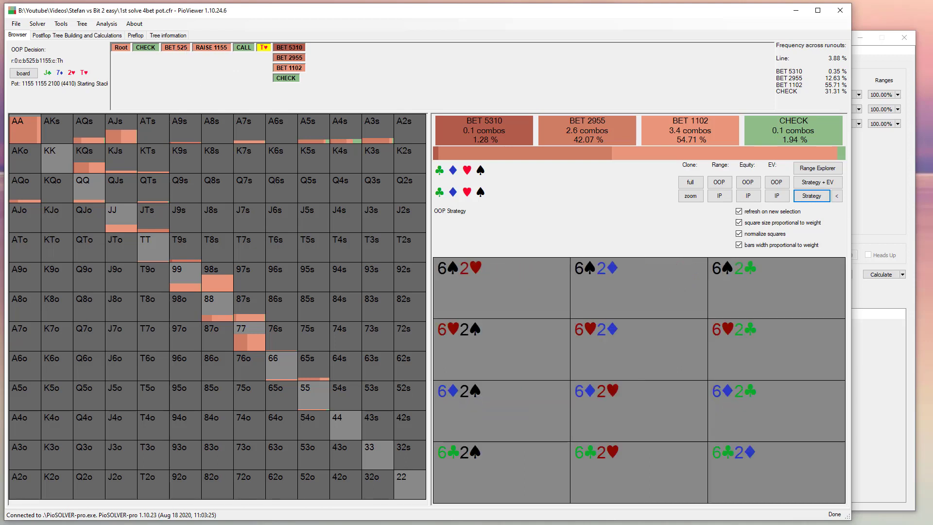
key("alt+Tab")
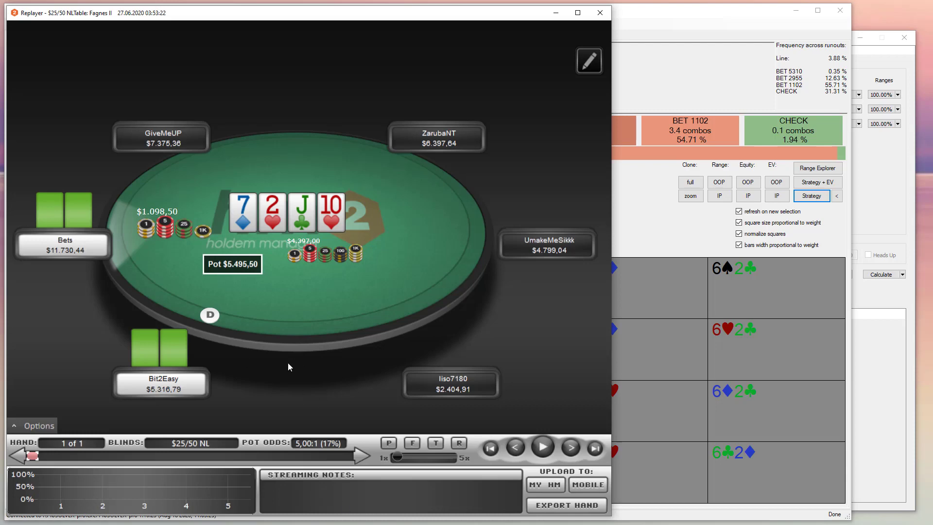
Sync the replay to the river, then follow the turn call onto the 7♥ river in the solver
left_click(570, 449)
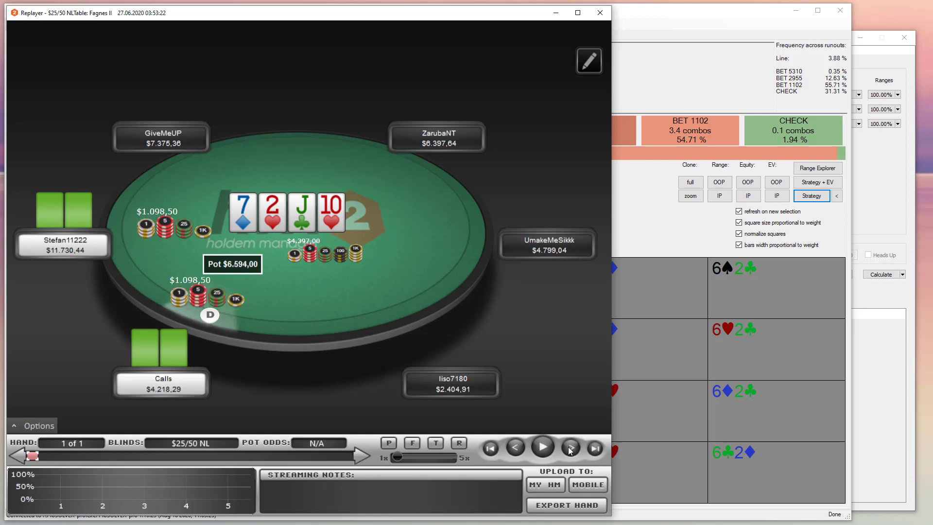
left_click(681, 328)
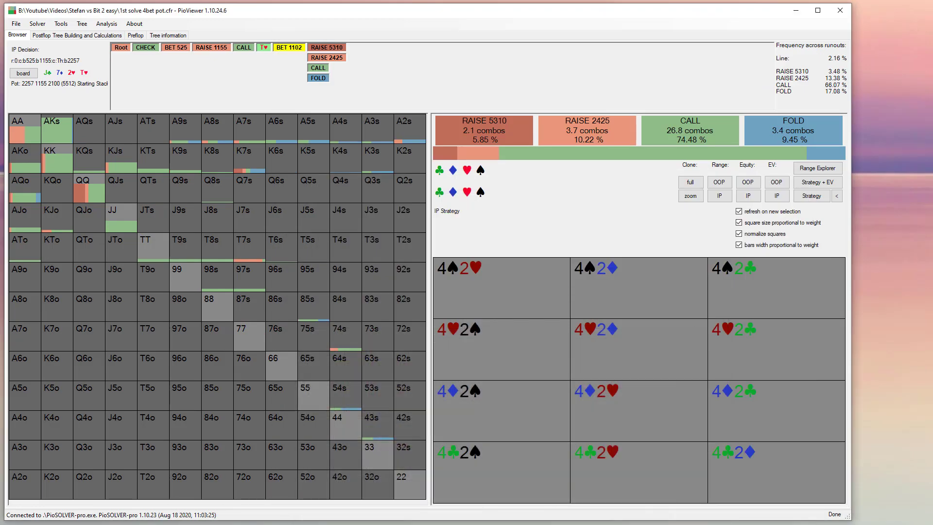
key("alt+Tab")
left_click(571, 449)
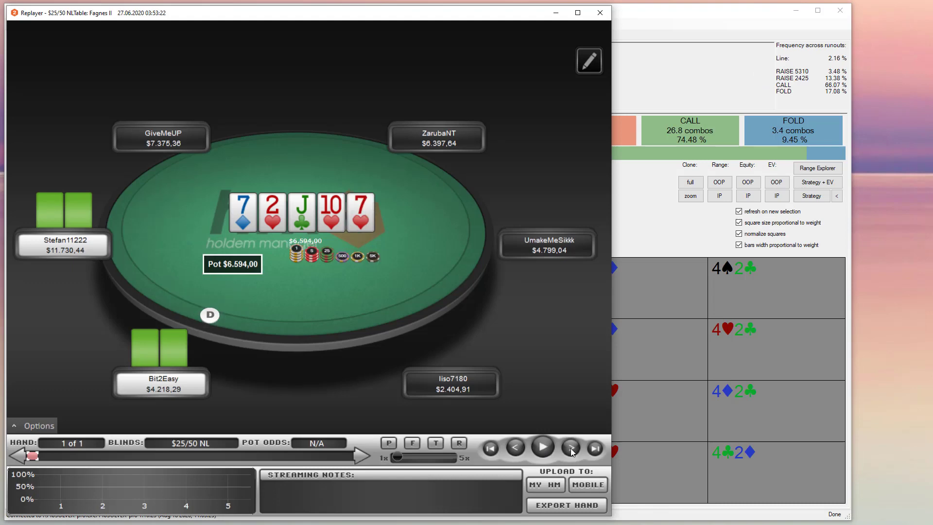
left_click(647, 318)
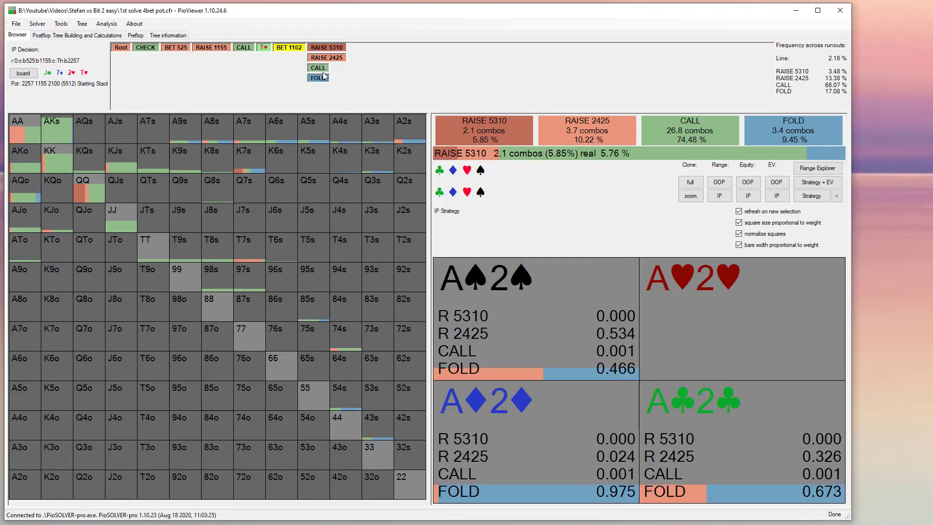
left_click(420, 68)
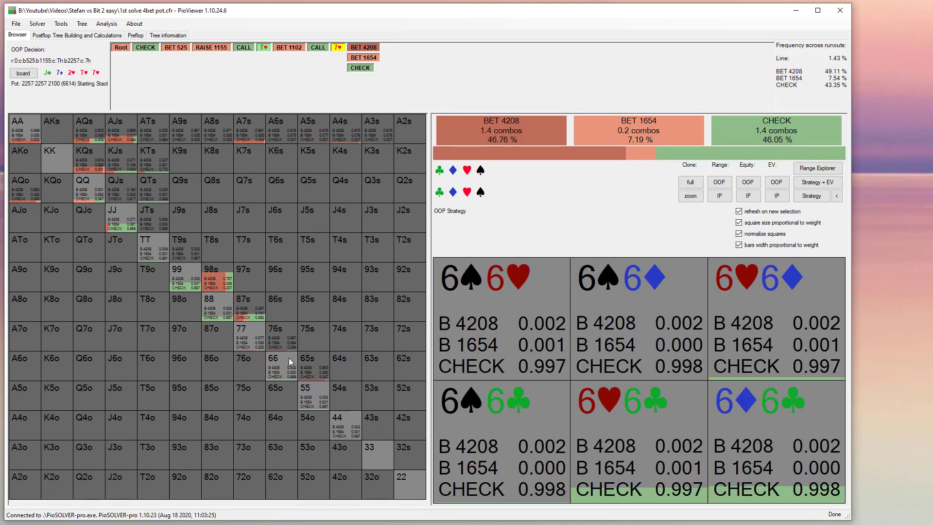
Play the replay through the river bet and call to the QQ-beats-88 showdown
key("alt+Tab")
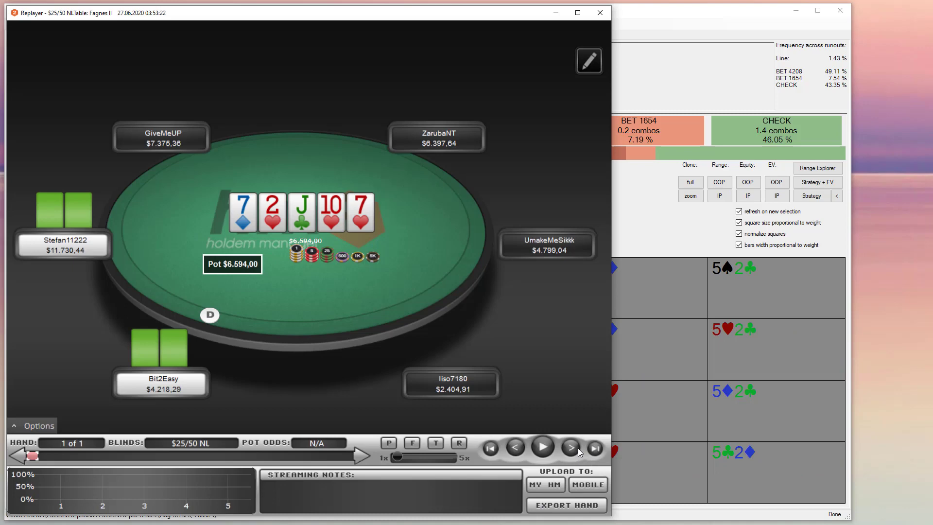
left_click(579, 448)
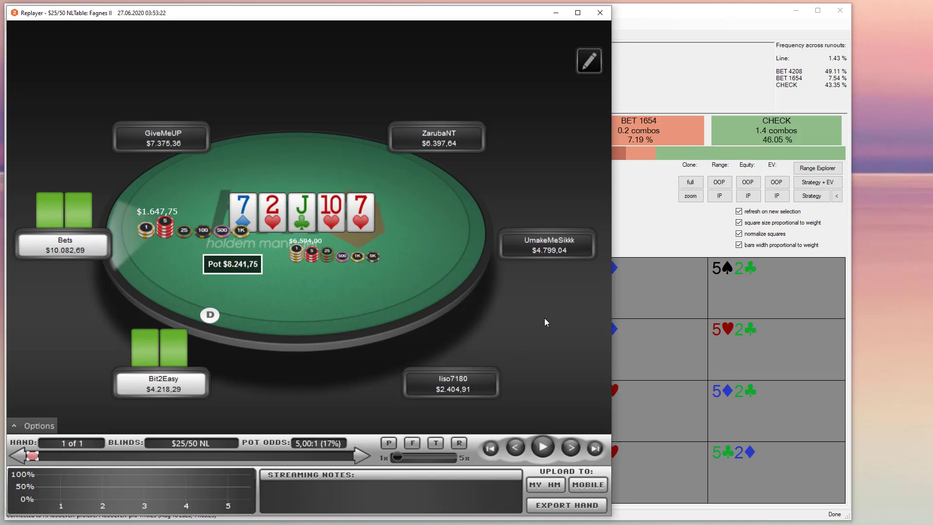
left_click(635, 132)
left_click(571, 451)
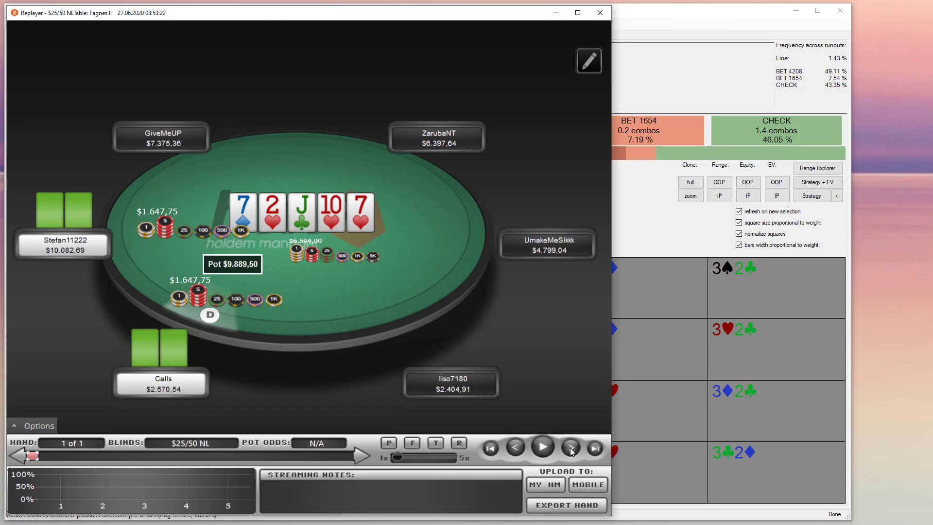
left_click(572, 448)
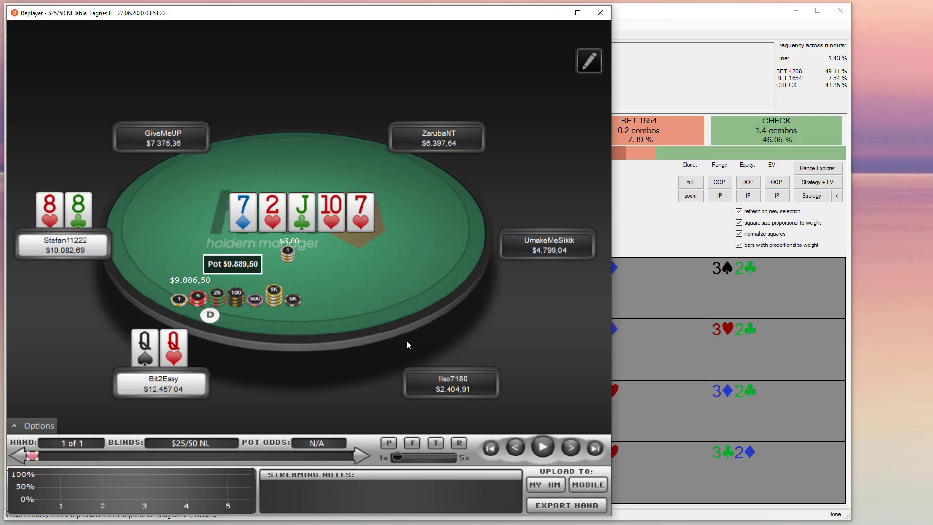
Rewind the replay to preflop, then step forward to the flop call with a $4,397 pot
left_click(516, 447)
left_click(516, 447)
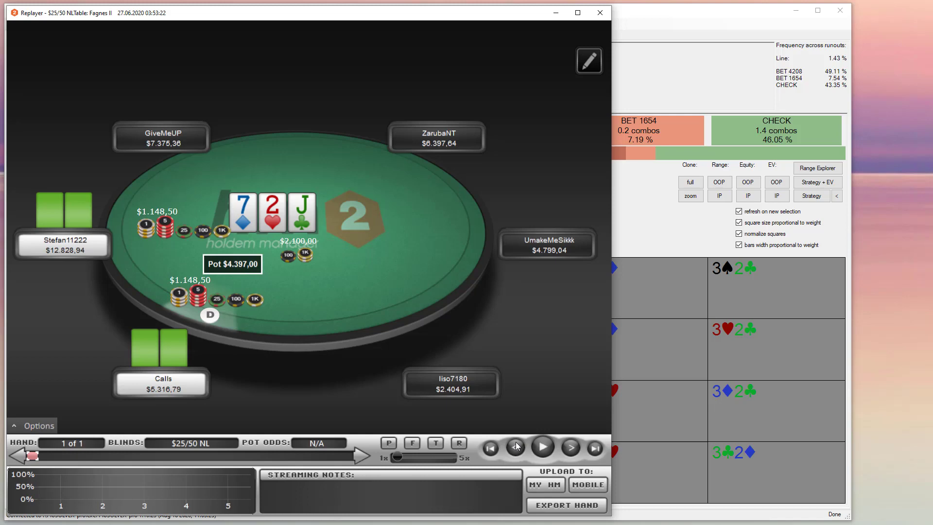
left_click(516, 447)
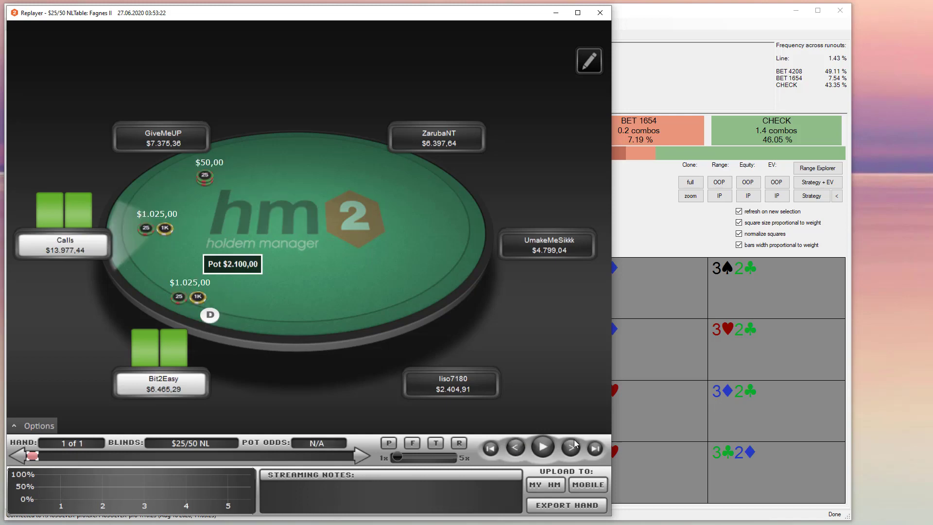
left_click(516, 447)
left_click(515, 447)
left_click(570, 450)
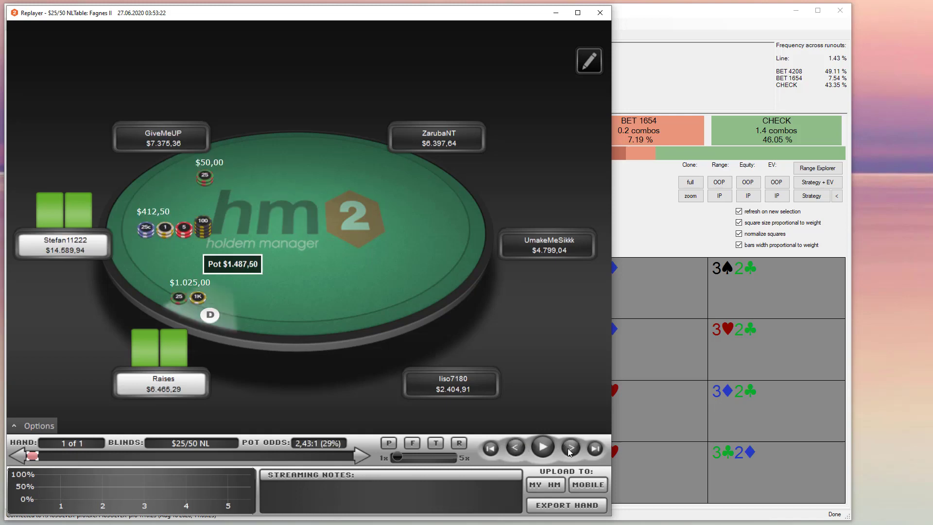
left_click(571, 449)
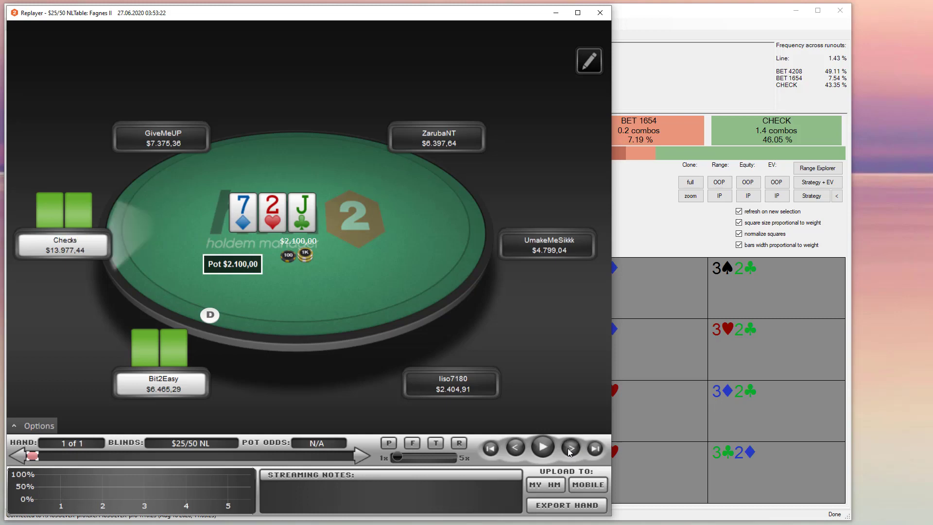
left_click(570, 449)
left_click(571, 450)
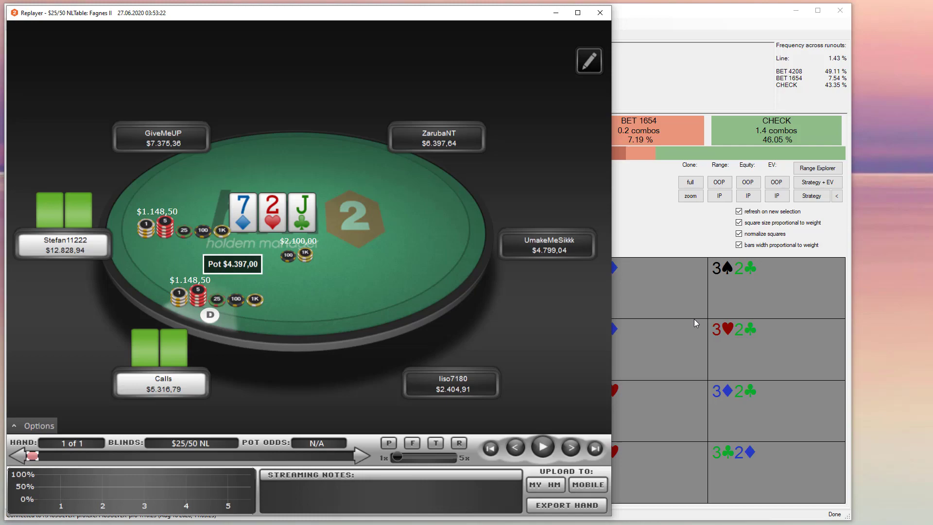
key("alt+Tab")
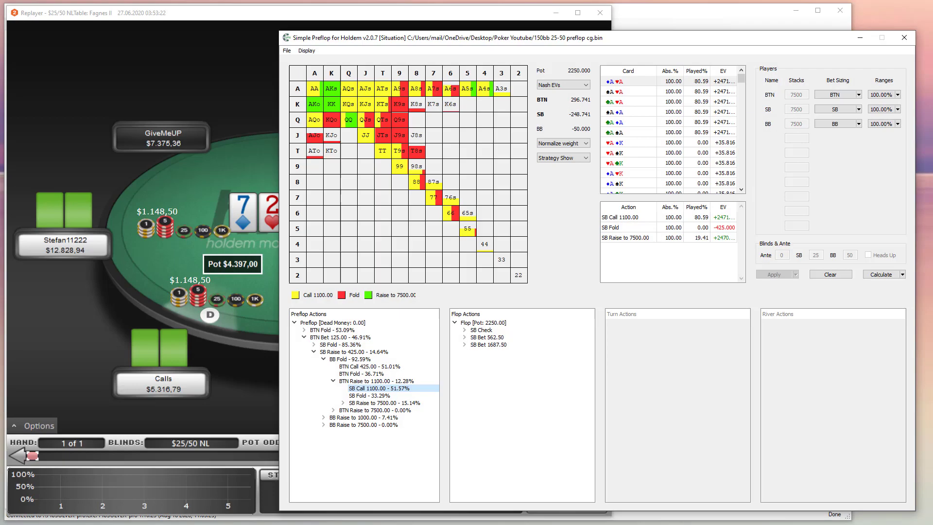
Show the button's 125 open and the small blind's 425 raise, inspecting the pocket eights combos
left_click(331, 338)
left_click(350, 125)
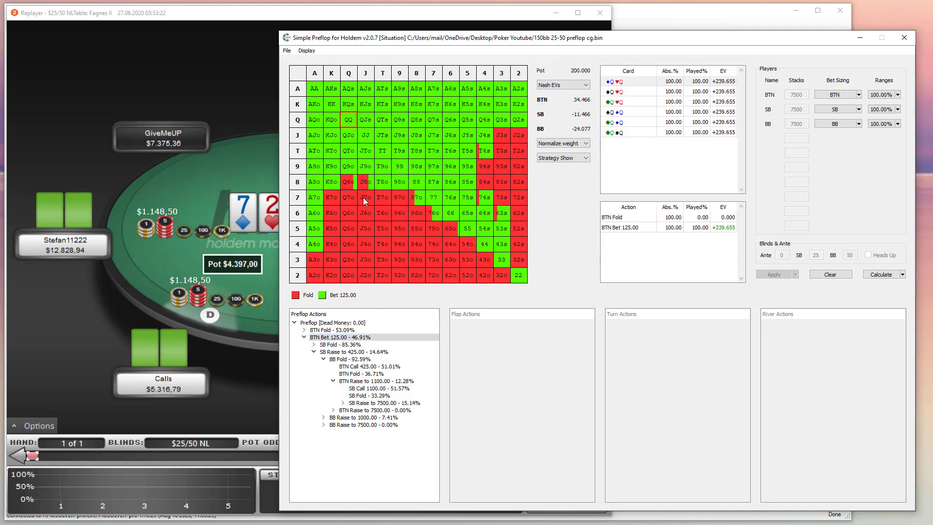
left_click(354, 352)
left_click(411, 183)
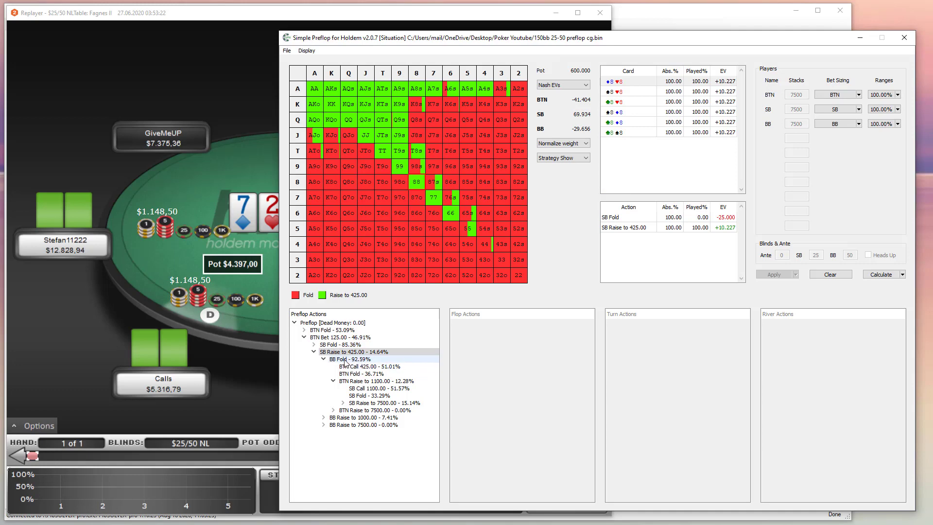
Show the small blind calling the 1100 four-bet with its 88 combos, then minimize the window
left_click(343, 382)
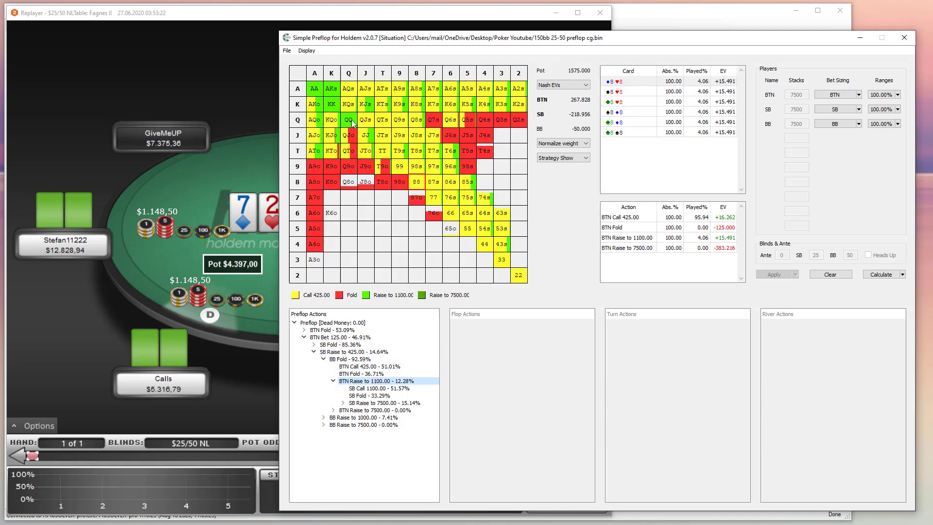
left_click(357, 389)
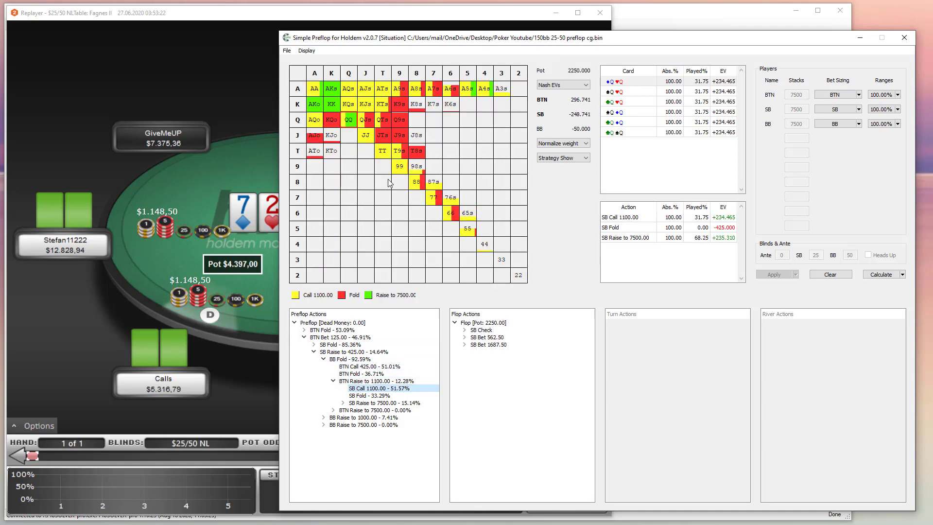
left_click(412, 187)
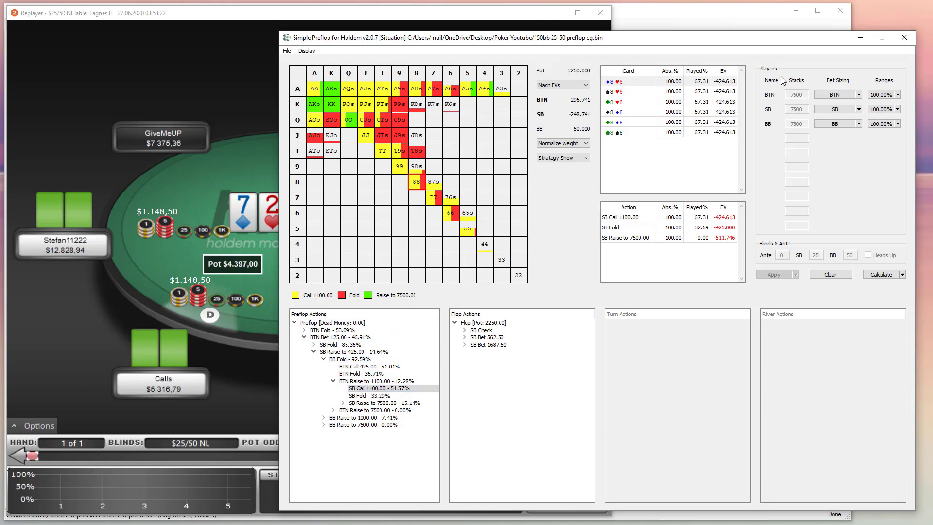
left_click(860, 38)
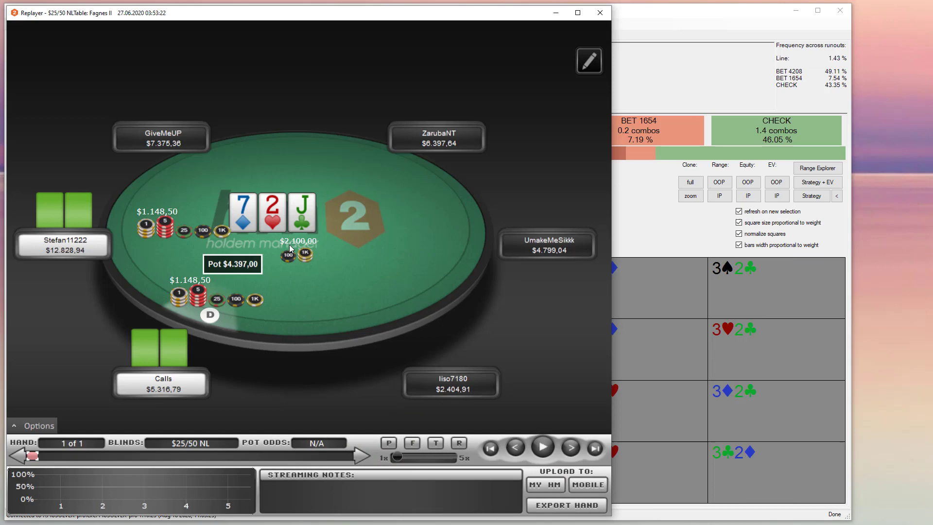
Go to OOP facing the 525 flop bet, briefly show Strategy + EV, then return to Strategy
left_click(648, 269)
left_click(148, 48)
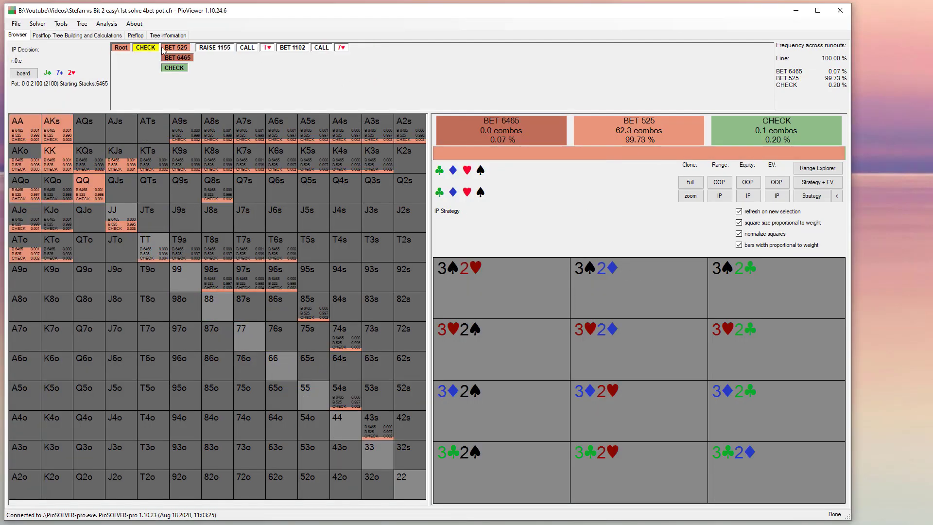
left_click(163, 48)
mouse_move(217, 306)
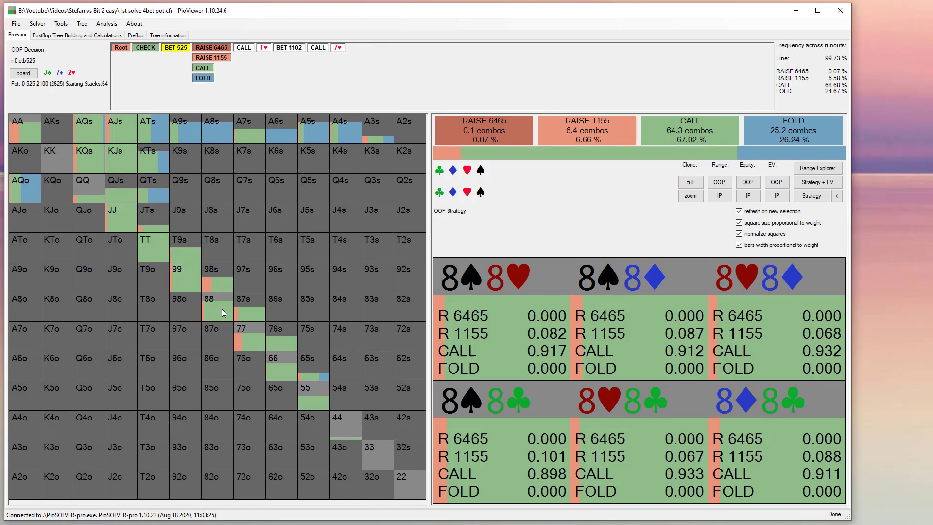
left_click(818, 183)
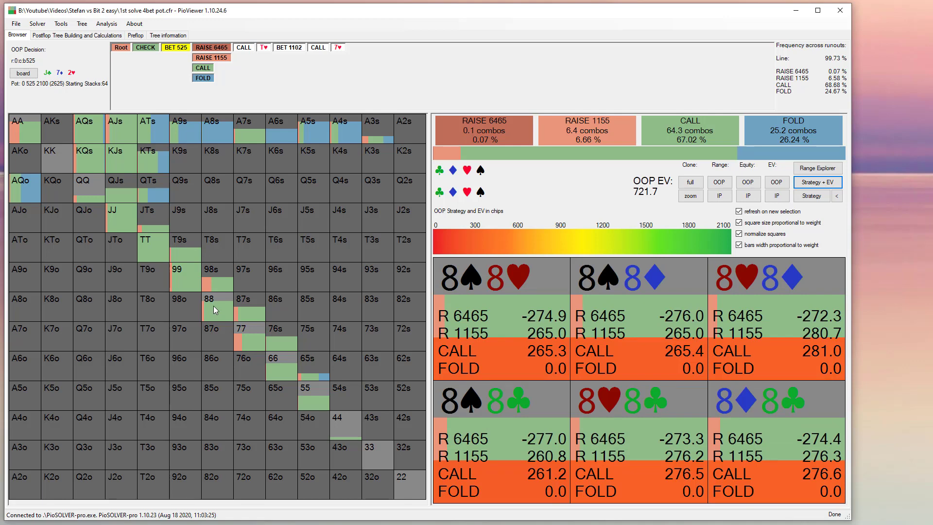
left_click(812, 196)
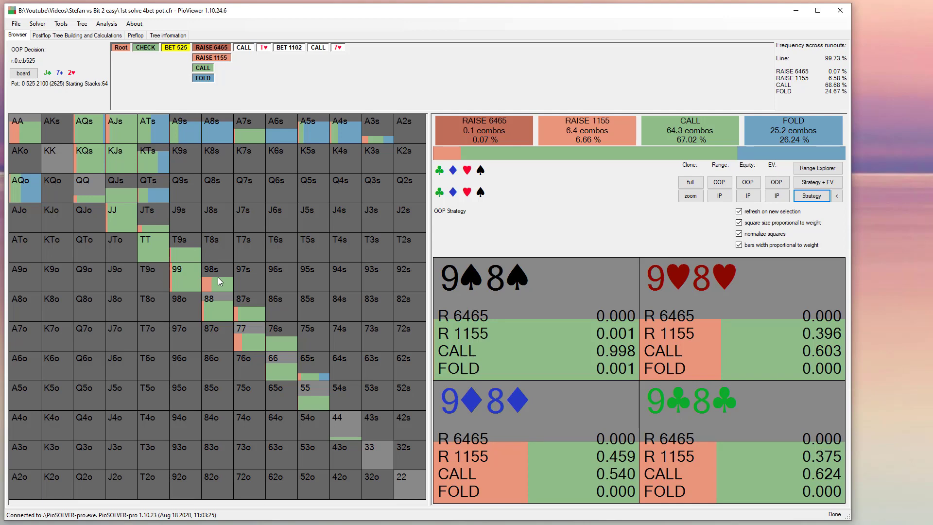
Follow the 1155 flop raise to IP's reply: call 59%, raise 2037 21%, fold 19%
left_click(220, 58)
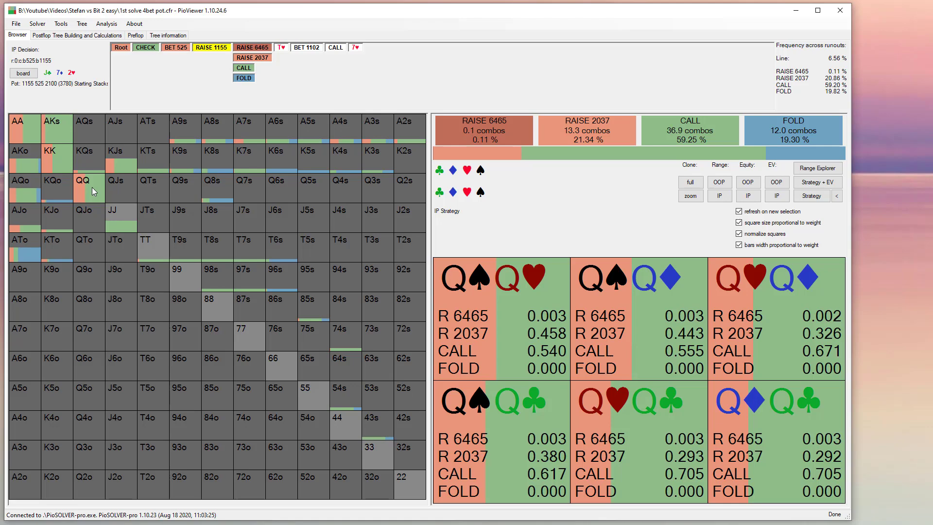
Return to the 525 bet and jump to OOP's T♥ turn strategy, betting 1102 or 2955
left_click(176, 47)
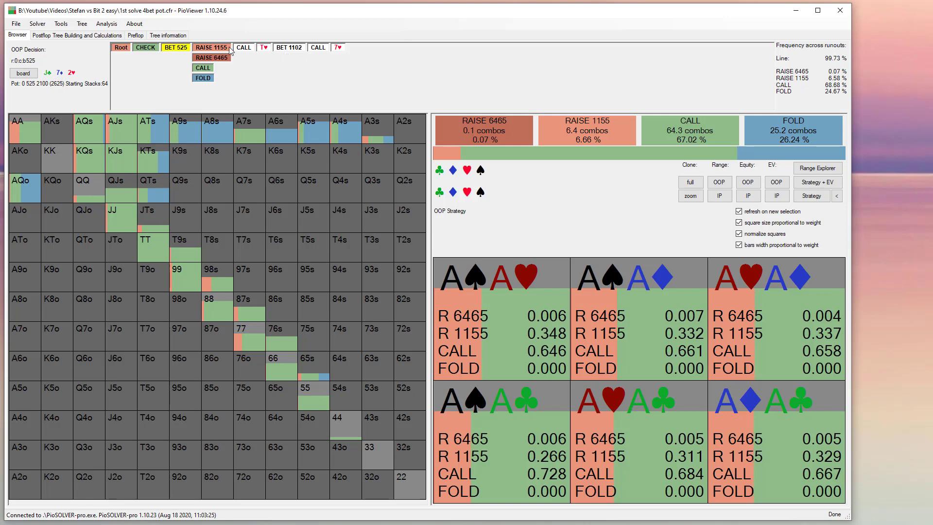
left_click(265, 48)
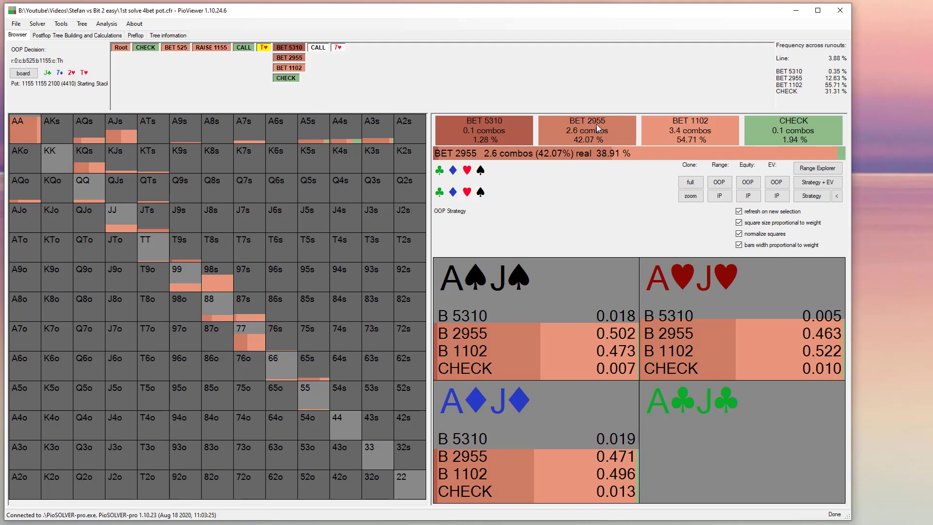
Glance at tree building settings, then view OOP facing the 5310 turn raise: call 61%, fold 39%
left_click(62, 35)
left_click(18, 36)
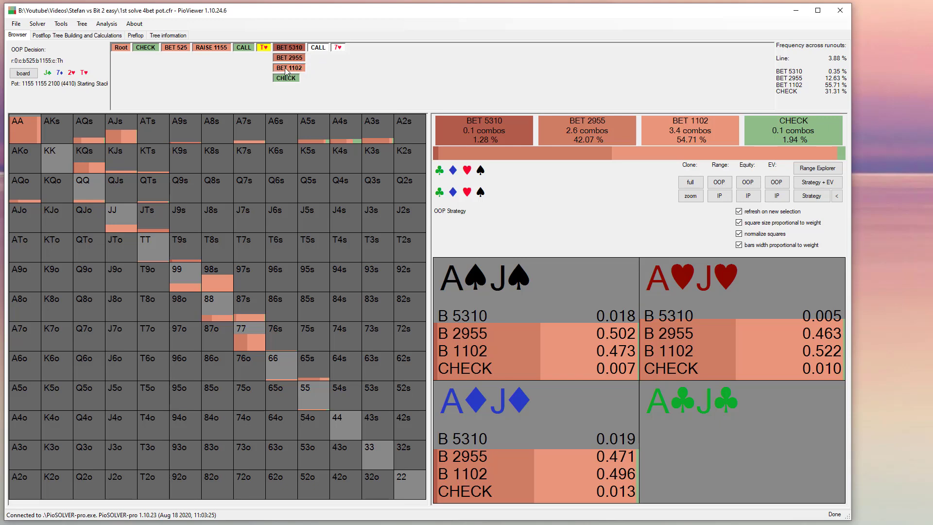
left_click(293, 68)
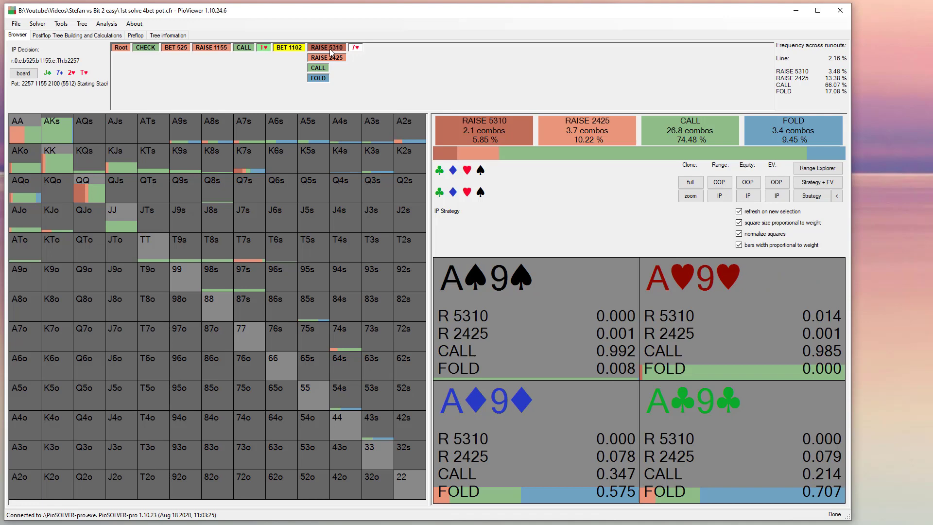
left_click(343, 49)
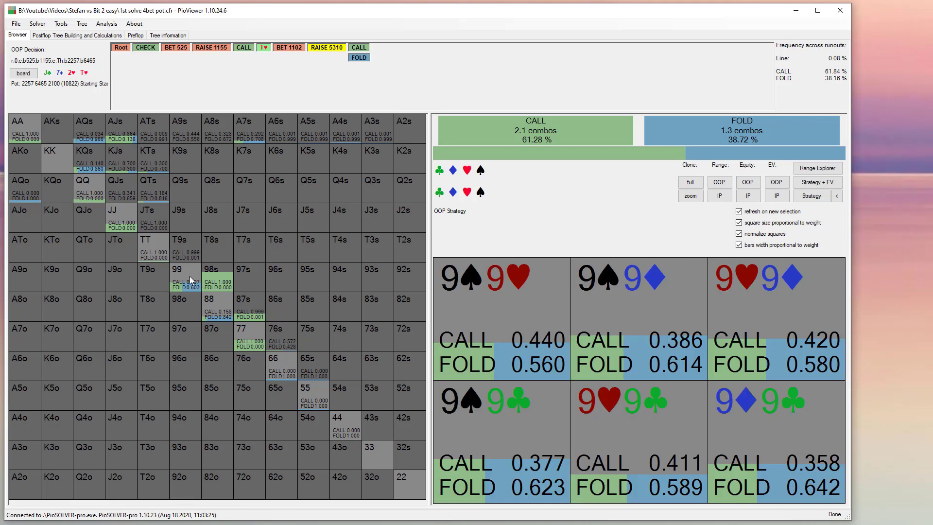
Follow IP's 74% call of the 1102 turn bet to the river-card selection node
left_click(280, 47)
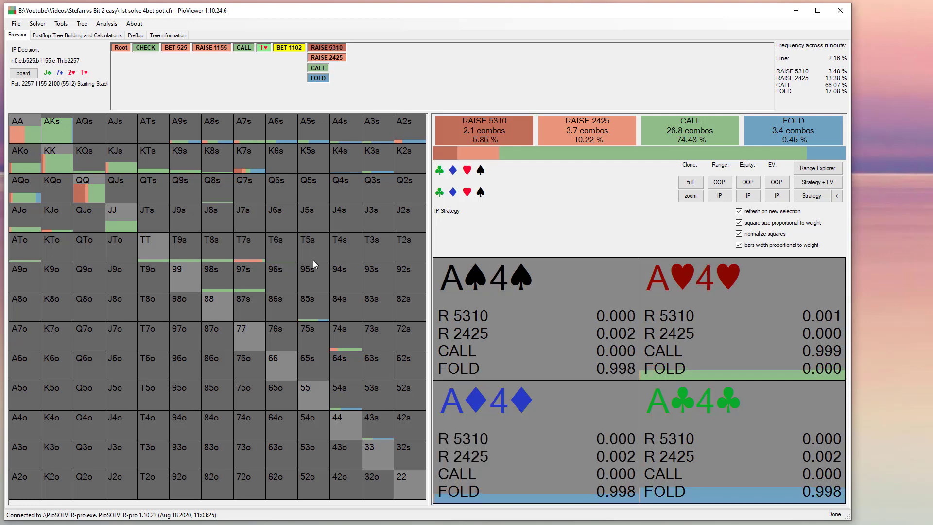
left_click(318, 70)
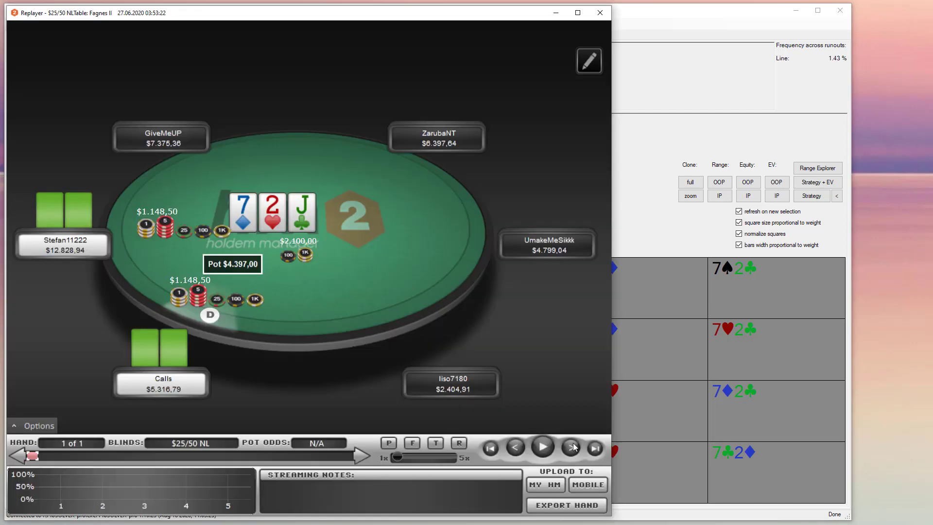
Step the replay to the river and set 7♥ as the river card in the solver
left_click(572, 448)
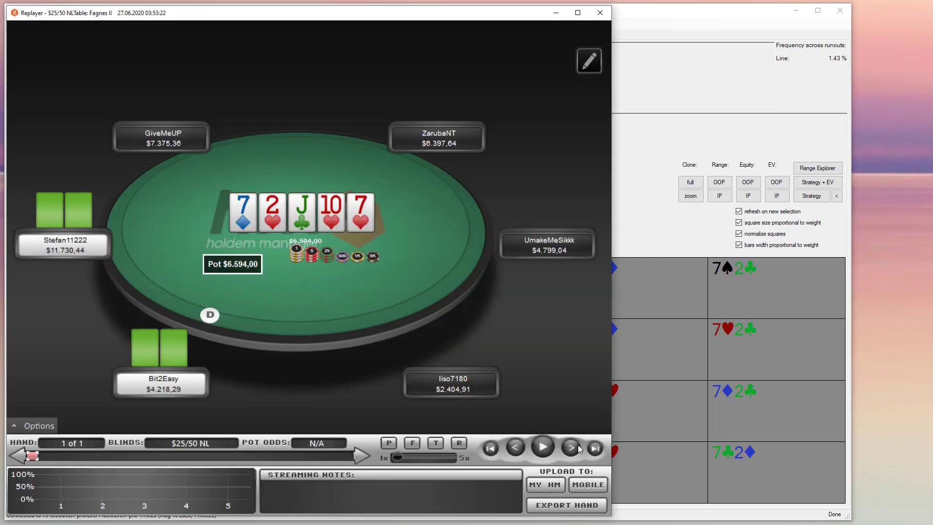
left_click(572, 447)
left_click(641, 378)
left_click(419, 69)
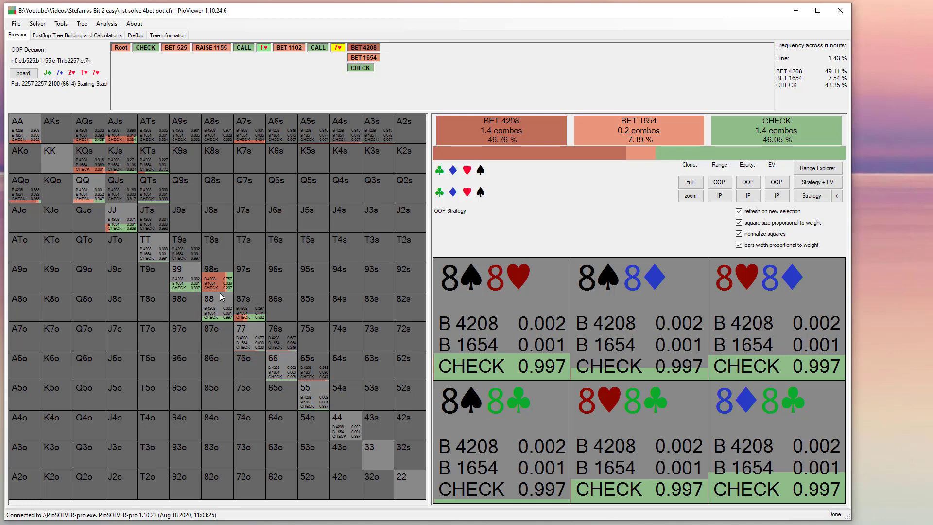
key("alt+Tab")
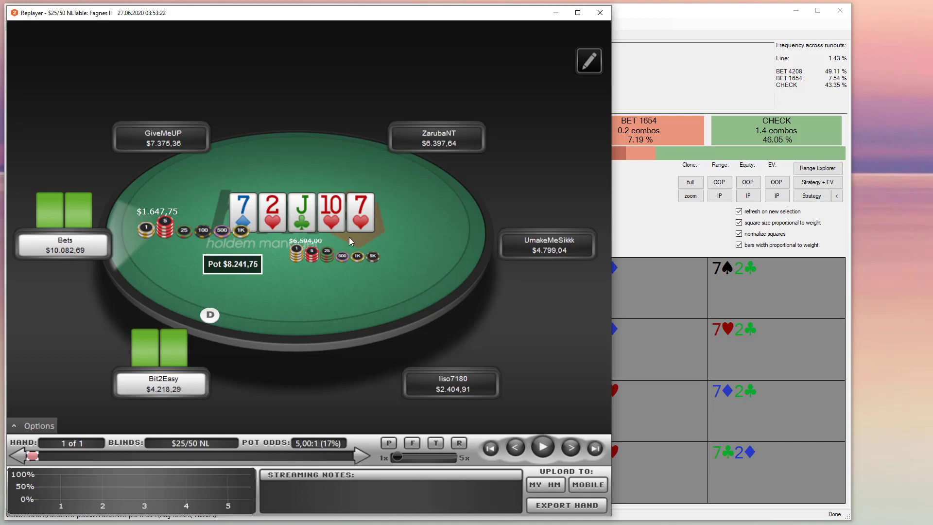
Retrace check, 525, 1155 raise, T♥, 1102, 7♥ to IP facing the 1654 river bet
left_click(704, 304)
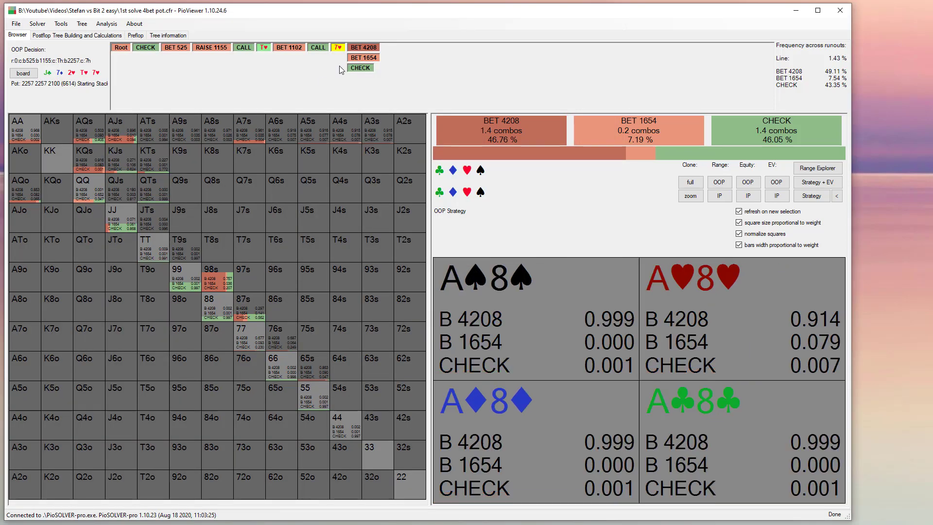
left_click(364, 58)
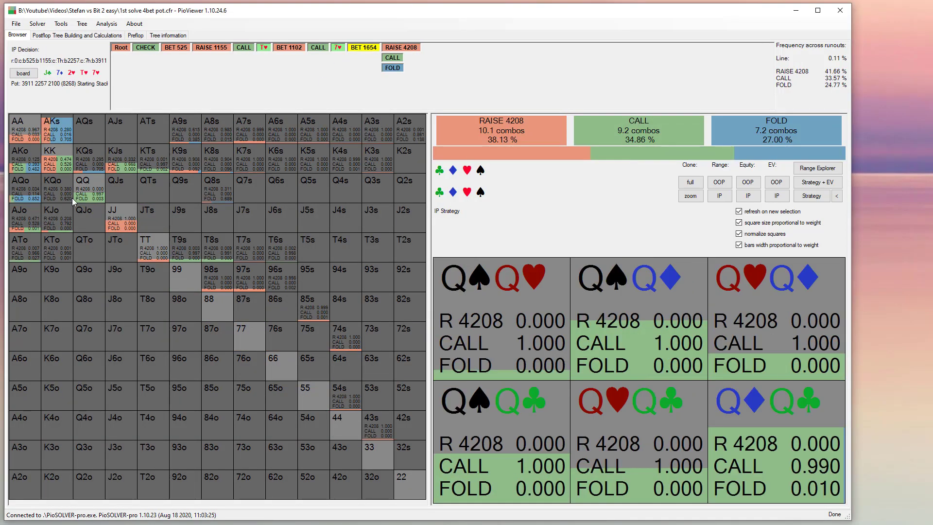
mouse_move(52, 128)
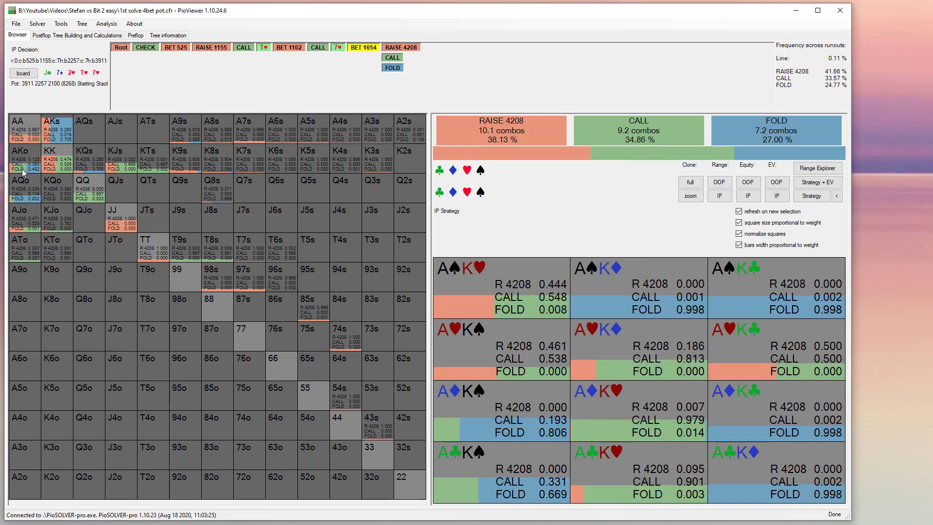
left_click(147, 47)
left_click(177, 48)
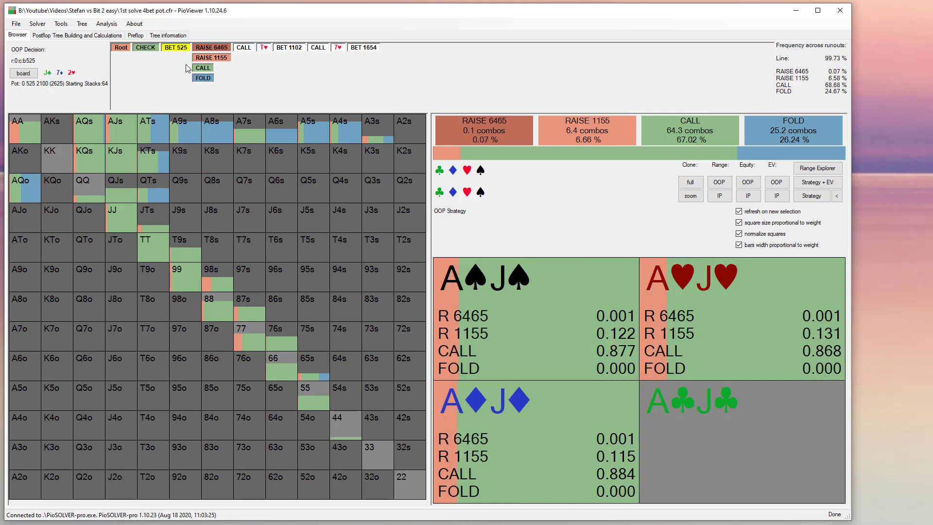
left_click(217, 59)
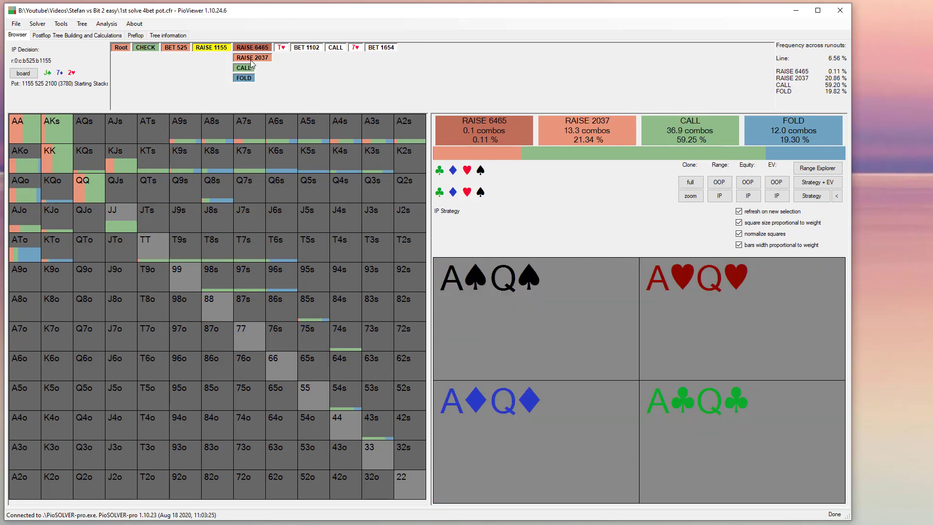
left_click(244, 67)
left_click(290, 77)
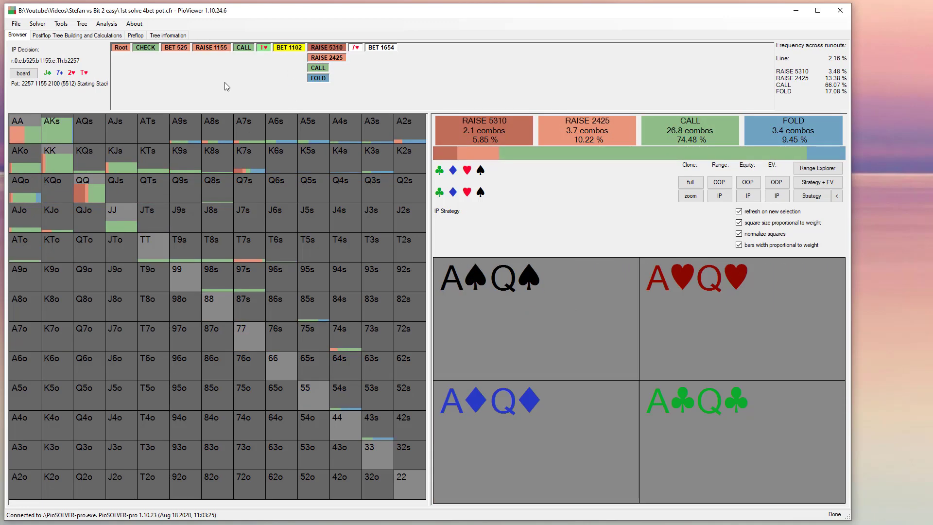
left_click(354, 49)
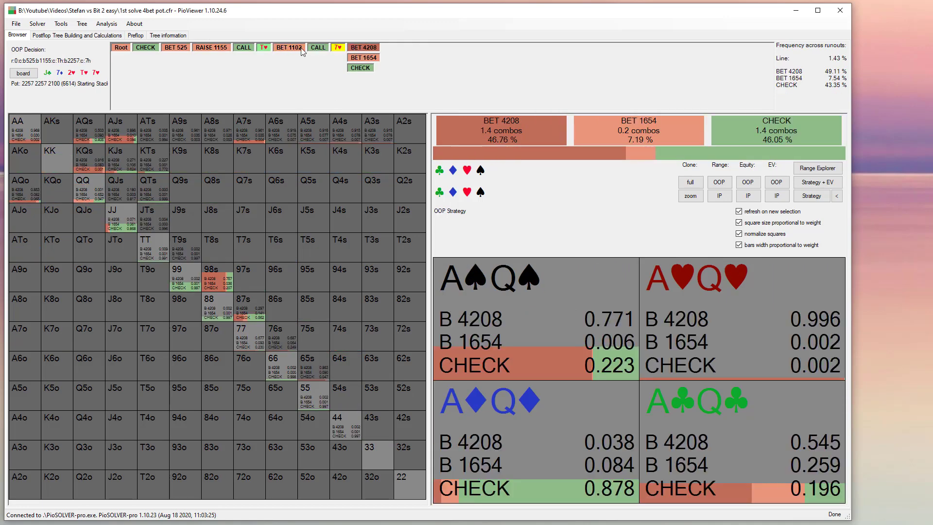
left_click(364, 57)
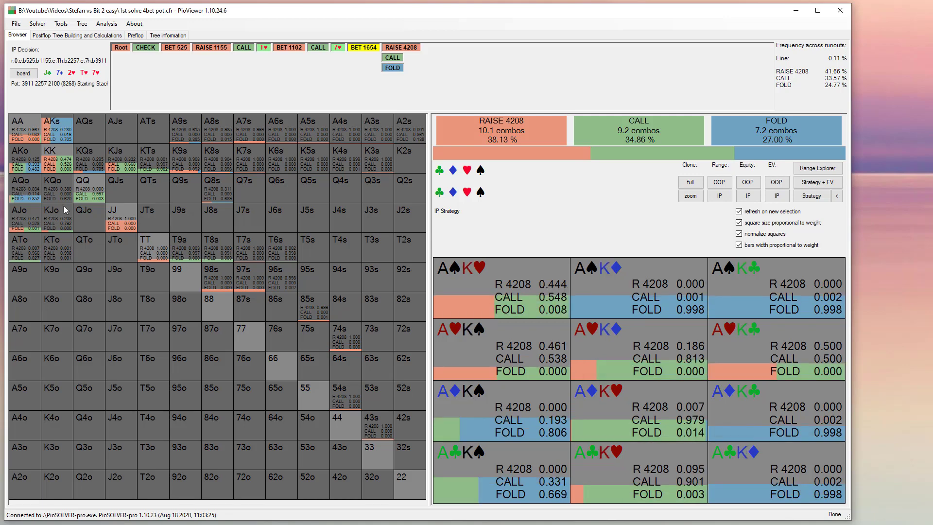
Step the Holdem Manager replay back and forward around the river bet in the $6,594 pot
key("alt+Tab")
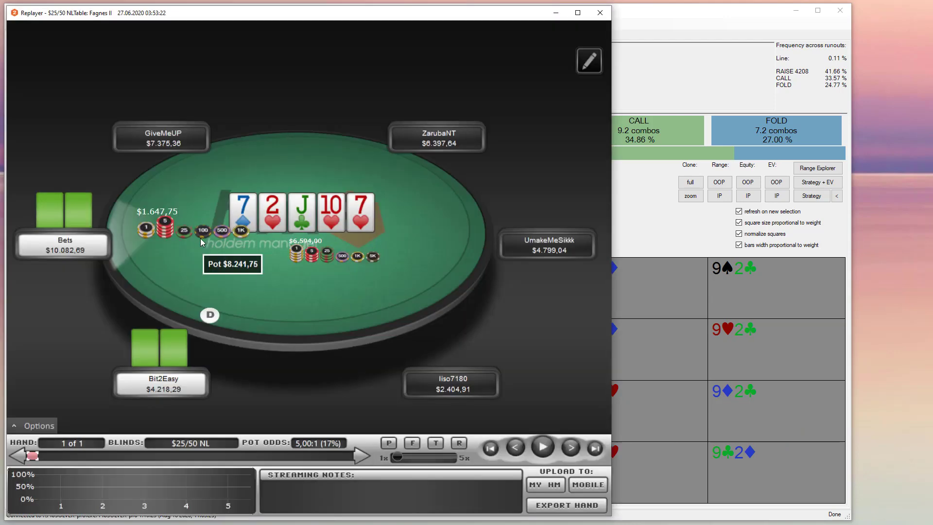
left_click(521, 448)
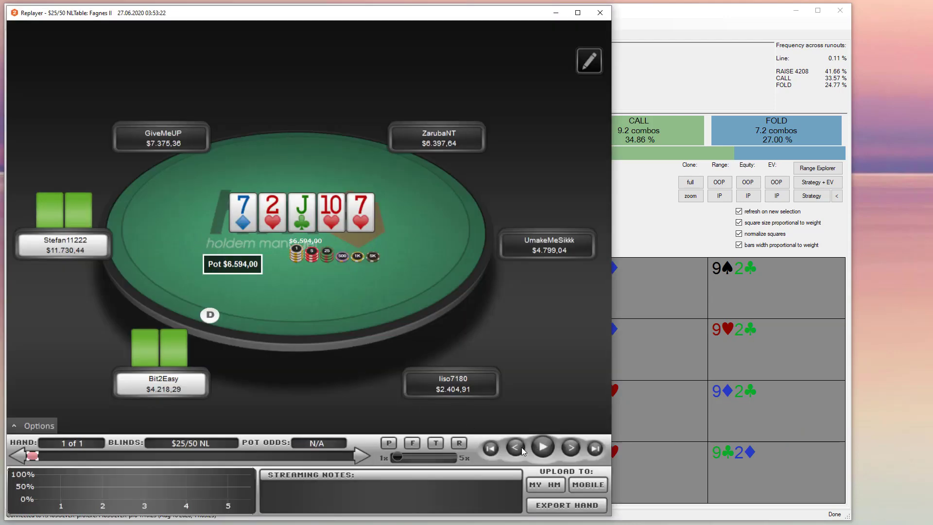
left_click(573, 448)
Return PioViewer to OOP's 7♥ river decision and show its Strategy view
left_click(679, 340)
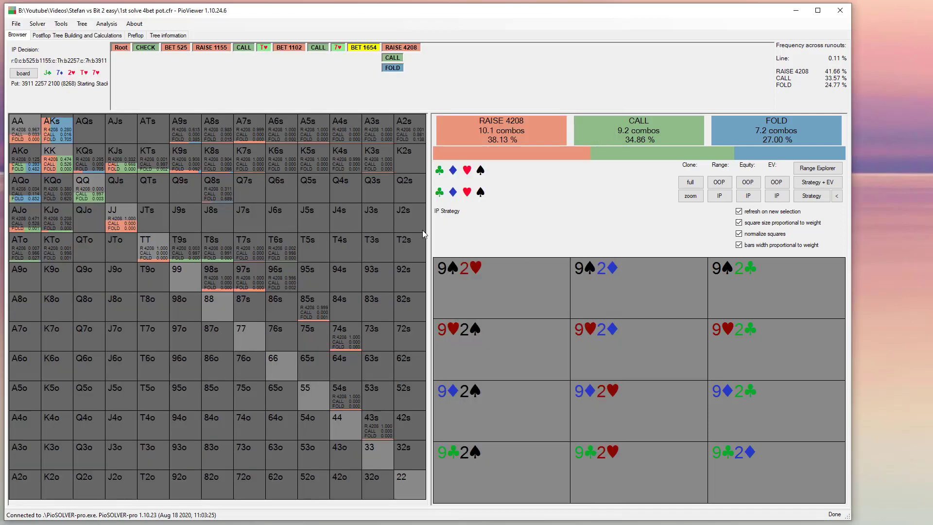
left_click(342, 48)
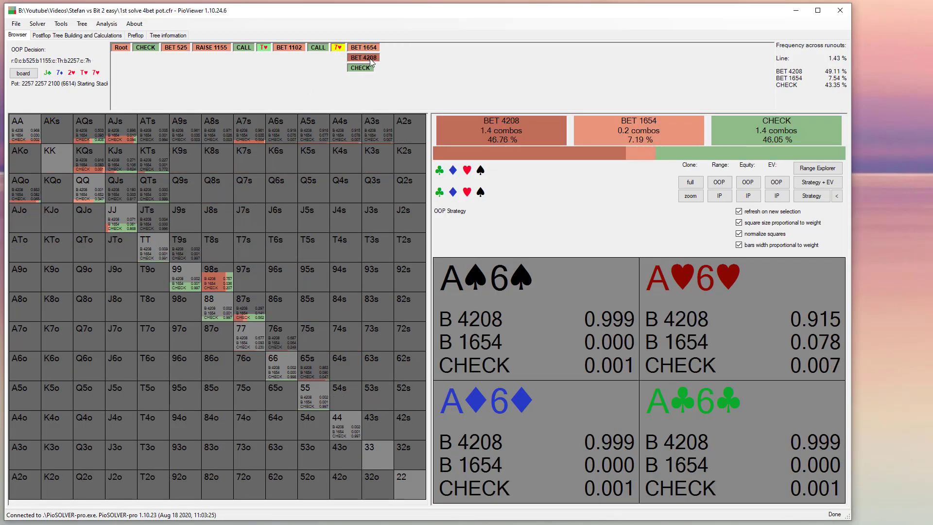
left_click(811, 195)
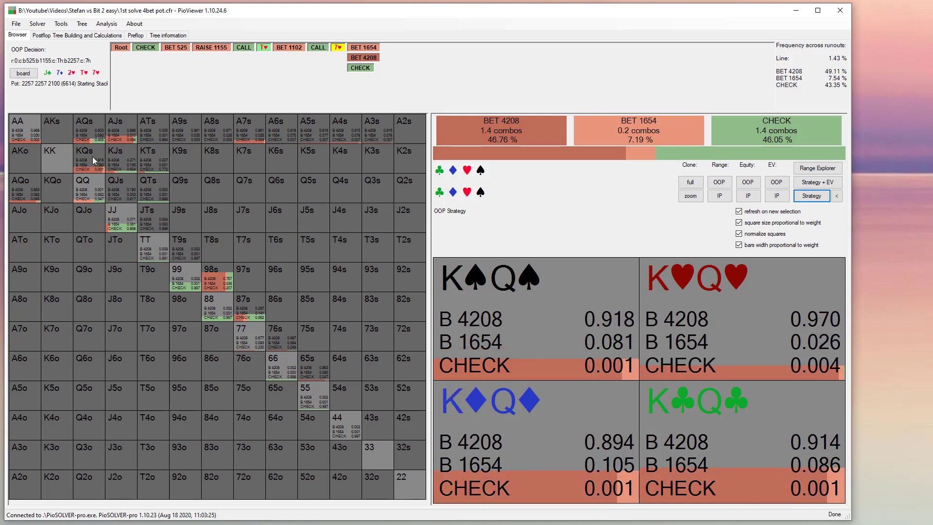
Compare IP's after-check river strategy with the reply to the 4208 bet, ending after the check
left_click(360, 68)
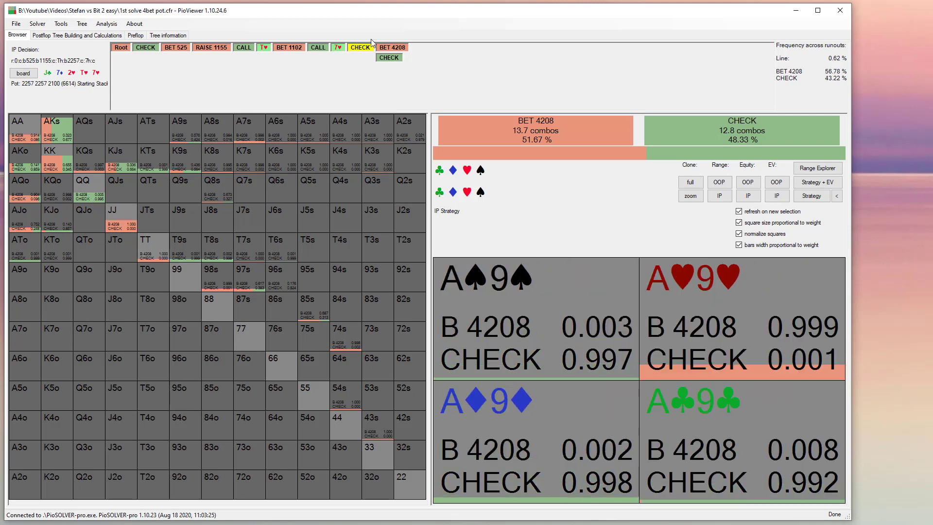
left_click(394, 48)
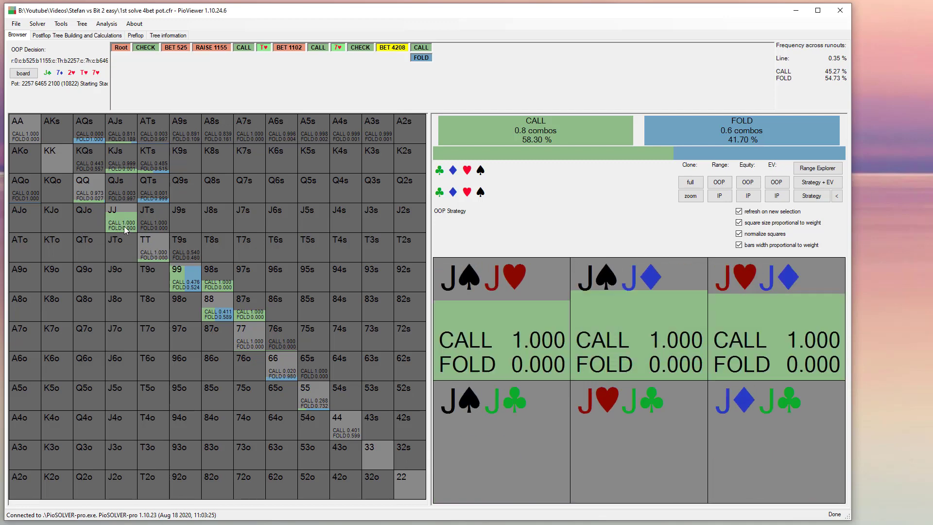
left_click(339, 48)
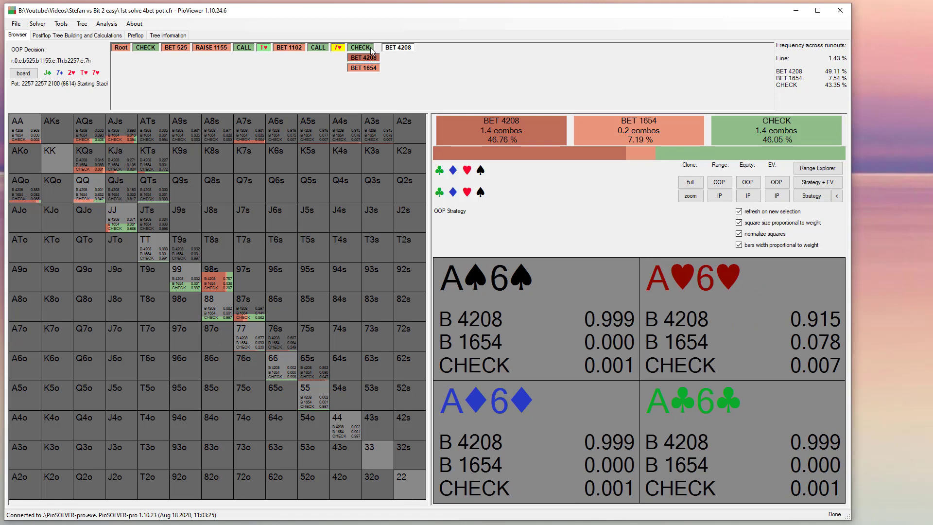
left_click(398, 48)
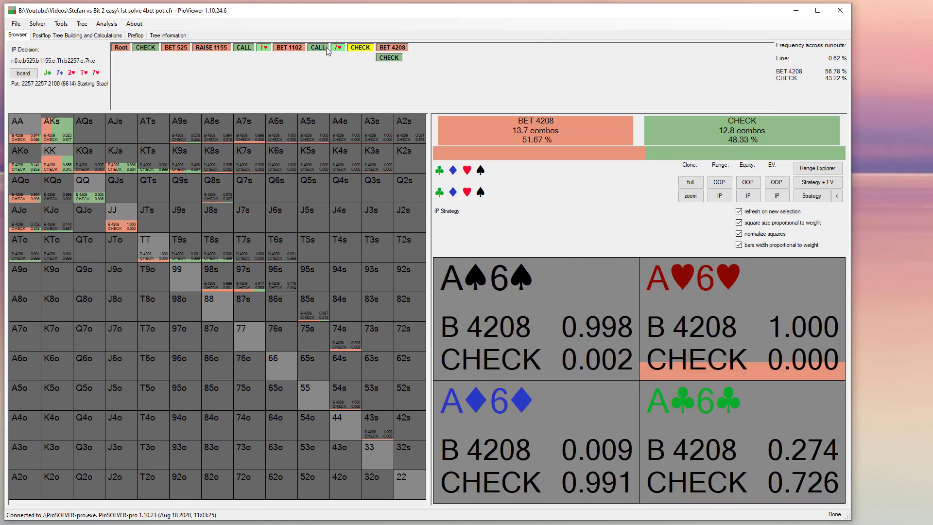
Switch between the reply to the 4208 river bet and IP's bet-or-check spot
left_click(402, 50)
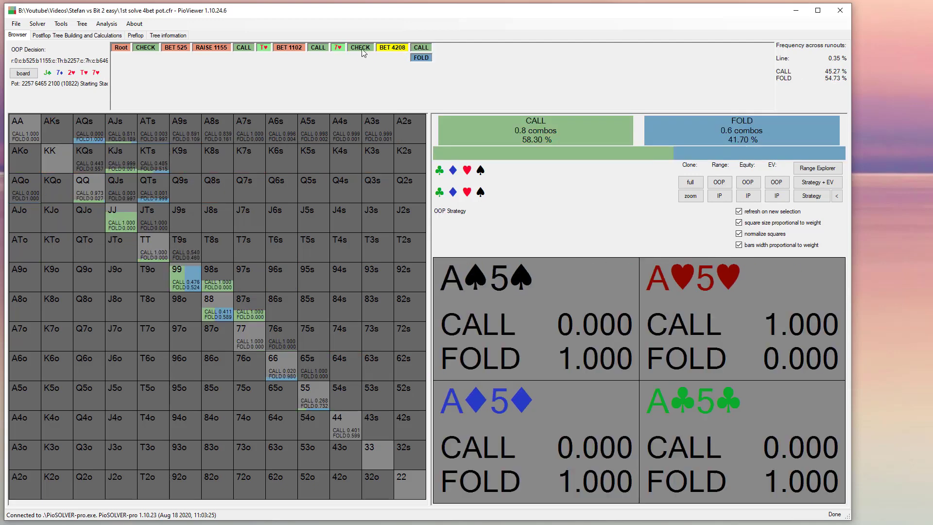
left_click(362, 49)
left_click(392, 49)
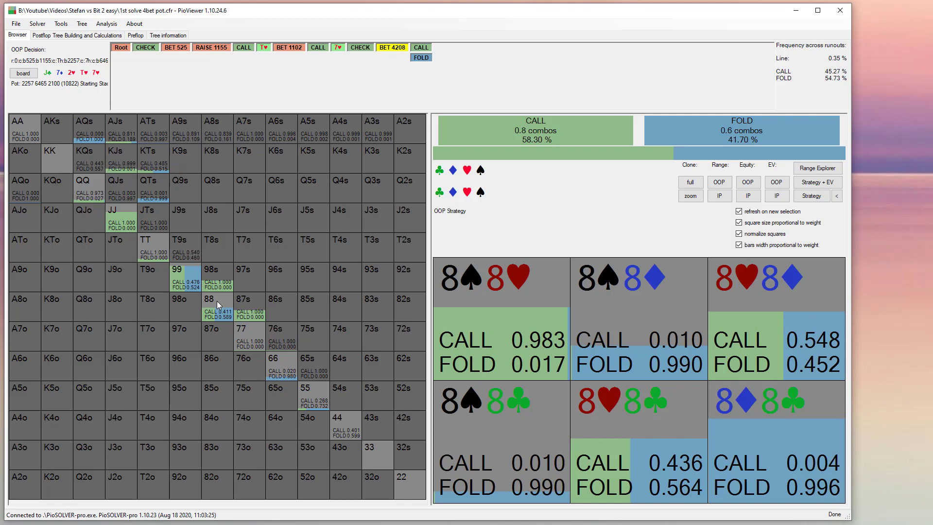
left_click(360, 47)
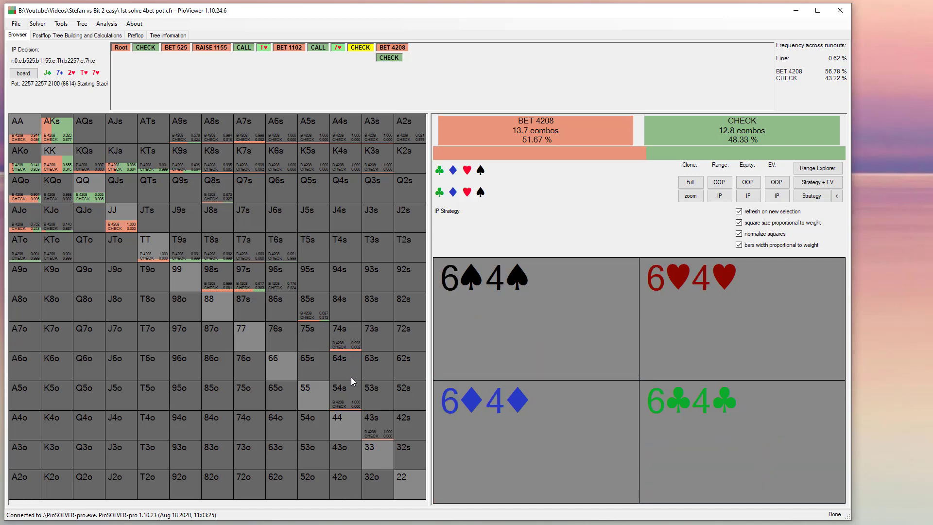
Toggle weight-proportional square sizing off and on, then view OOP's response to the 4208 bet
left_click(764, 225)
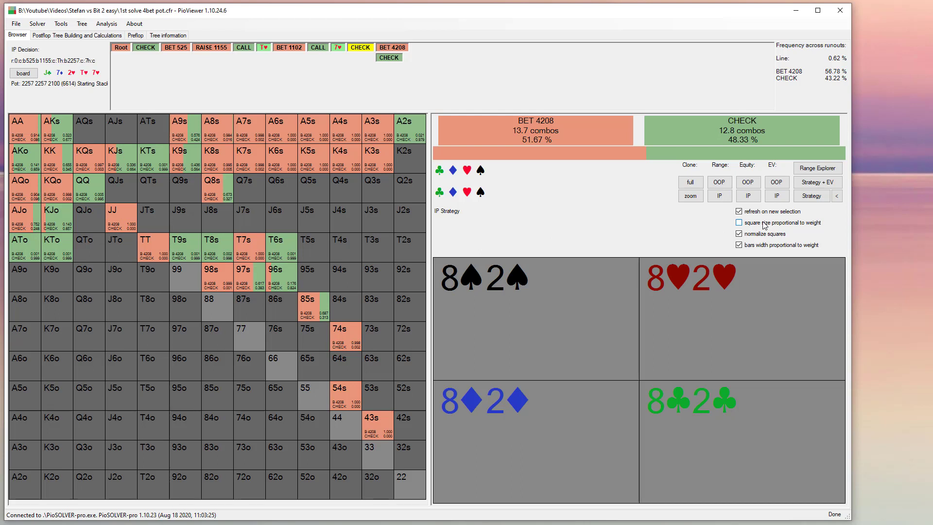
left_click(765, 225)
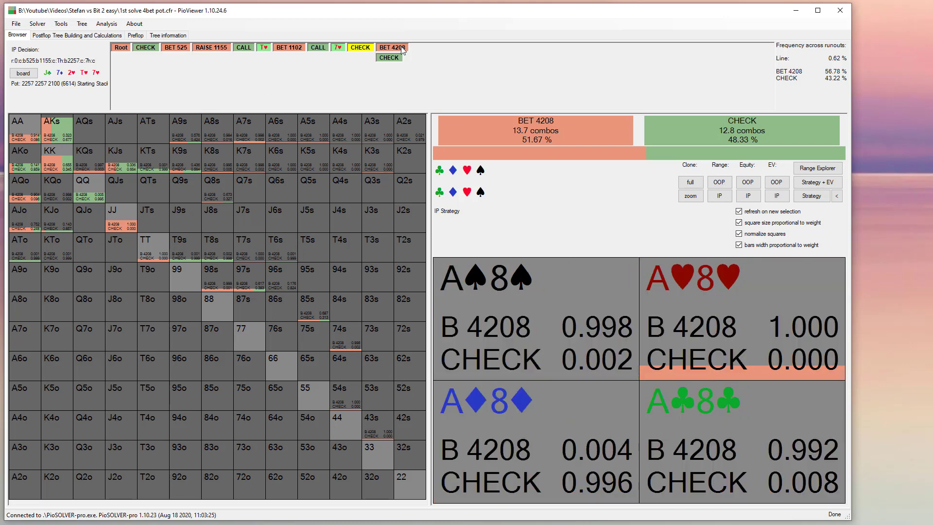
left_click(392, 46)
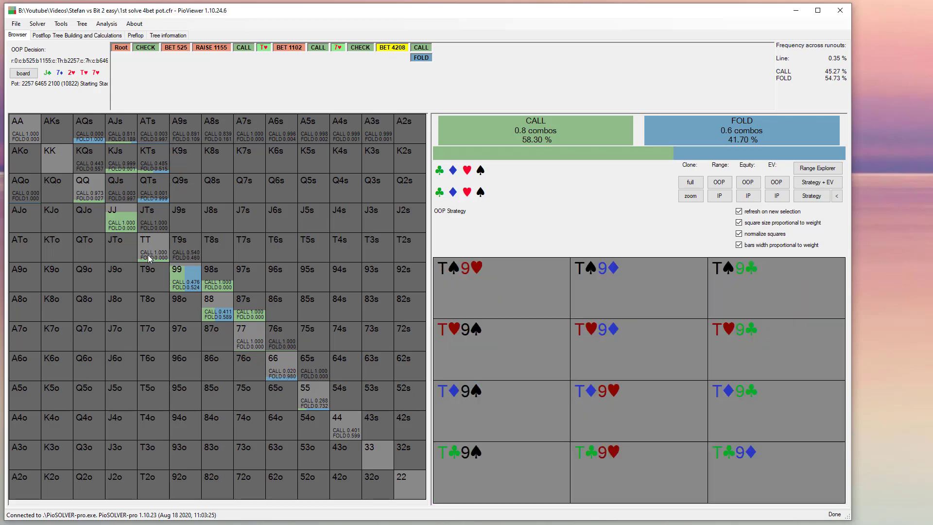
left_click(16, 23)
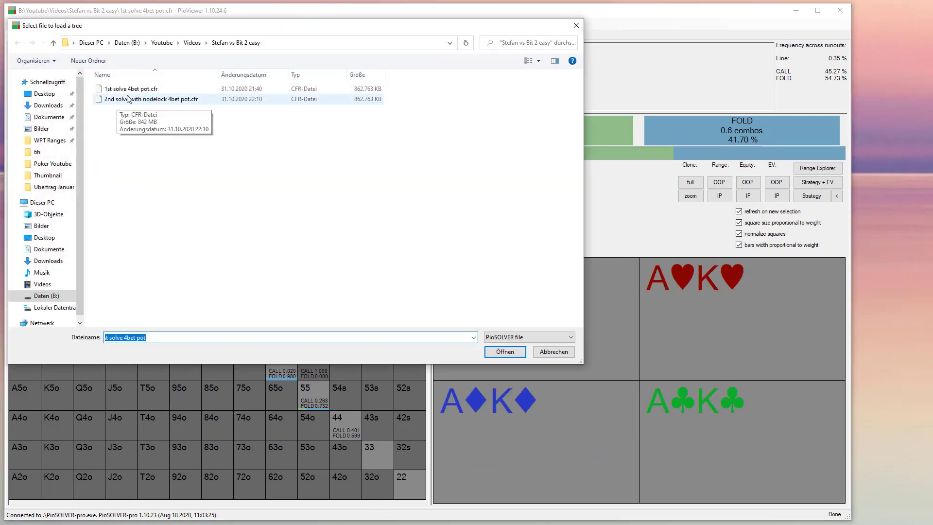
Load the '2nd solve with nodelock' tree and follow the 525 bet, 1155 check-raise and call
double_click(127, 102)
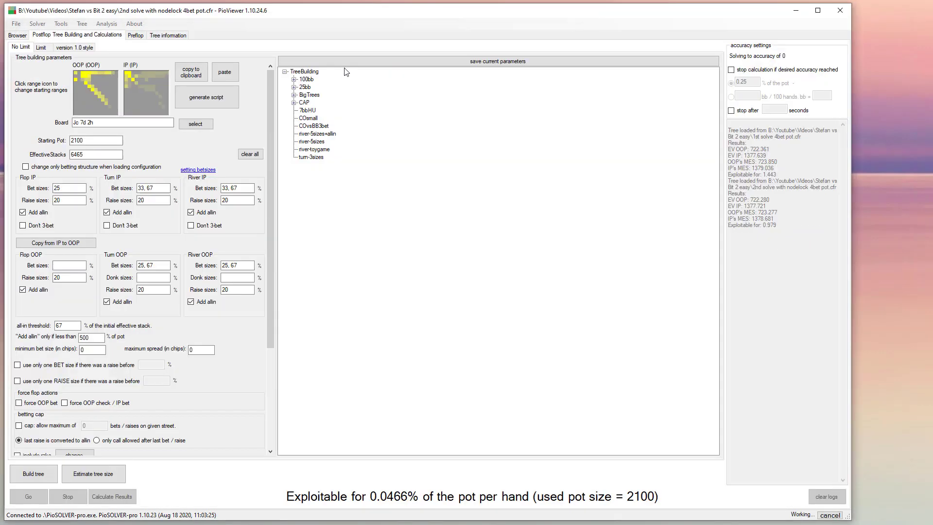
left_click(24, 36)
left_click(143, 47)
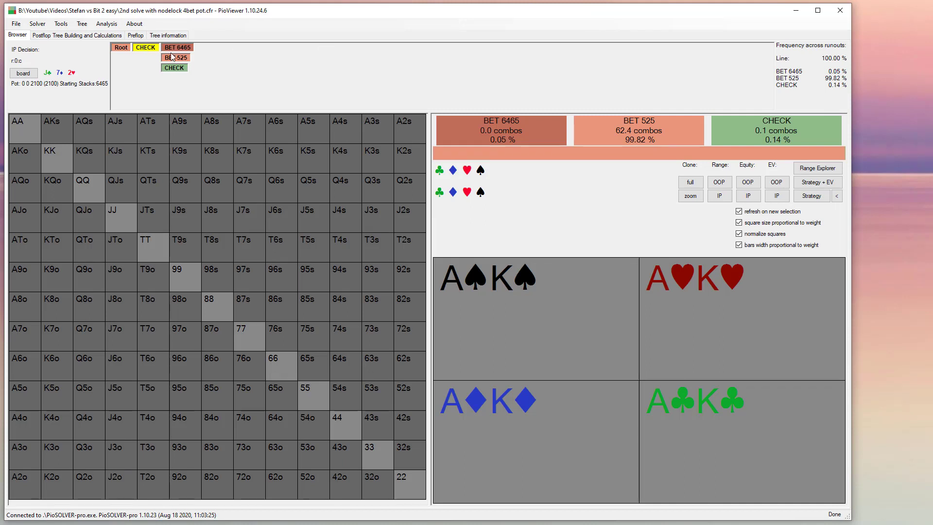
left_click(174, 58)
left_click(217, 58)
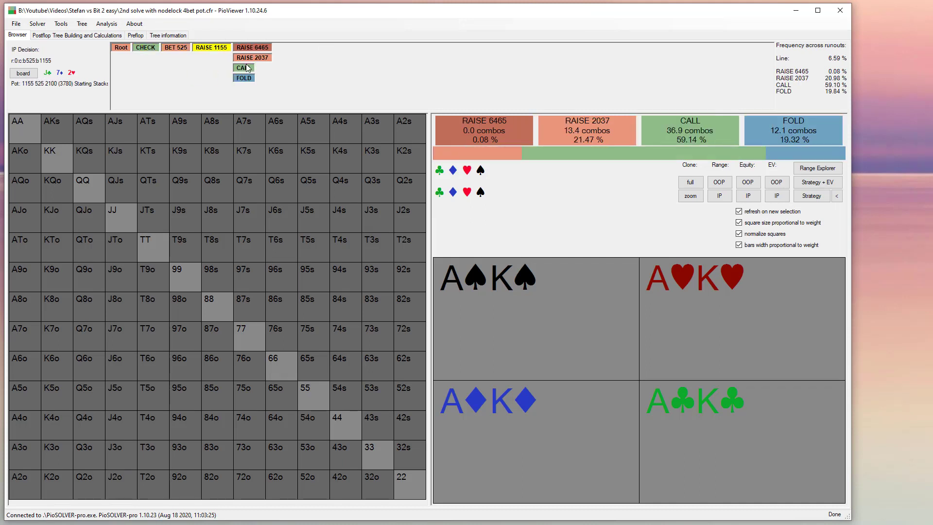
left_click(245, 67)
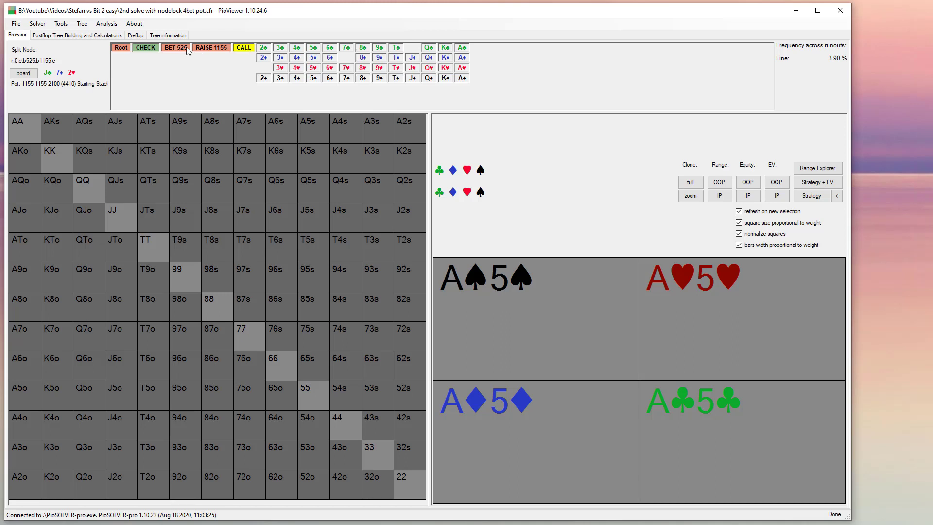
Advance the nodelocked line through the T♥ turn, 1102 bet and call to the 7♥ river
left_click(245, 48)
left_click(244, 68)
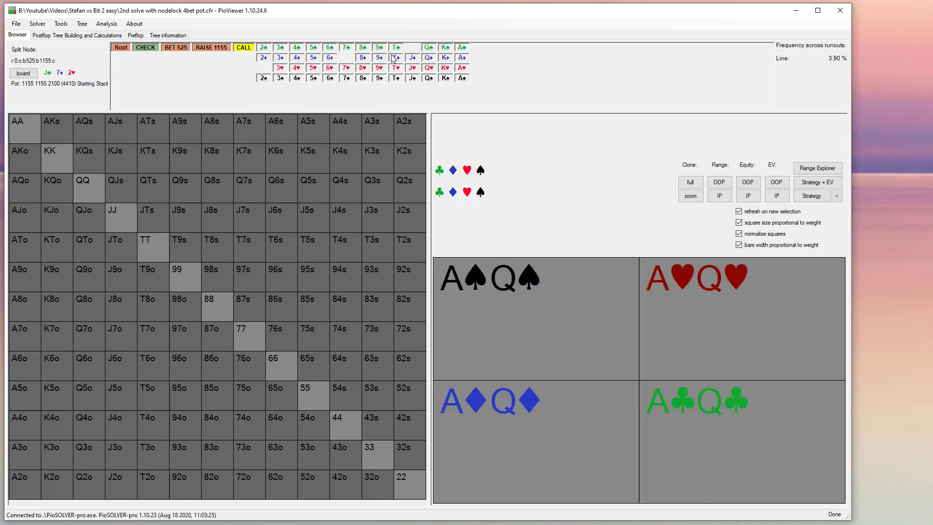
left_click(396, 68)
left_click(290, 68)
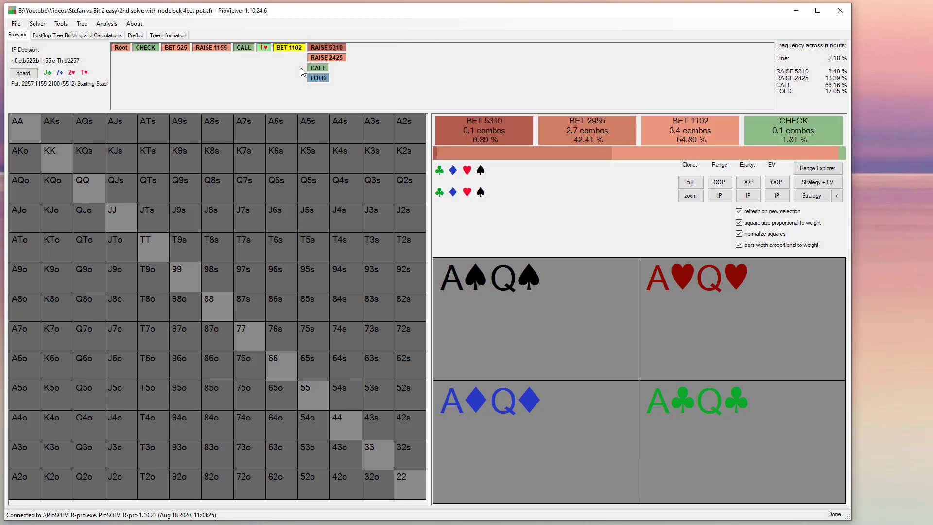
left_click(321, 68)
left_click(409, 68)
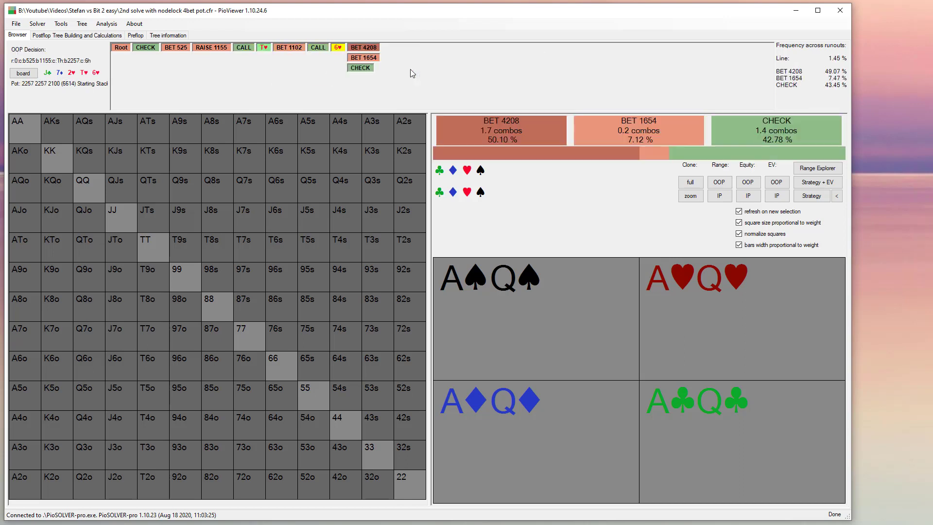
left_click(323, 47)
left_click(421, 79)
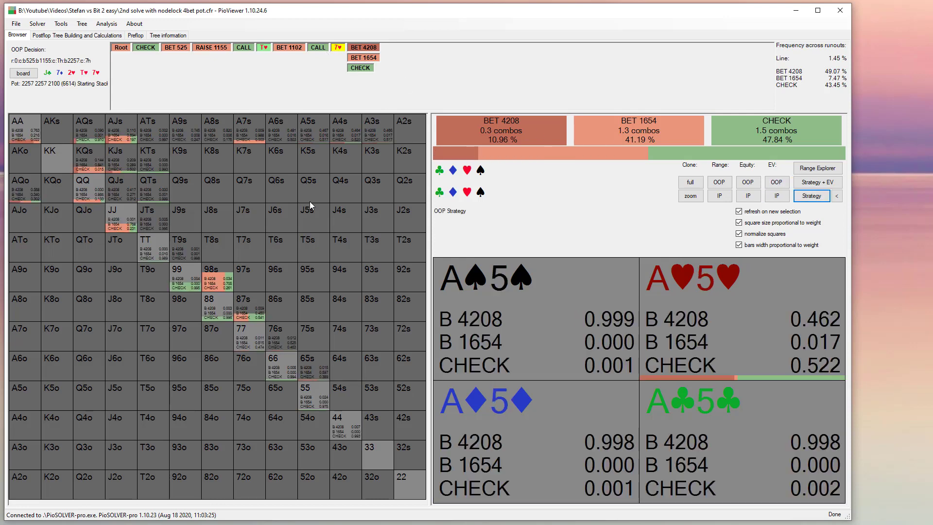
Check responses to the 1654 bet, then show 7♥ river Strategy + EV (OOP EV 3955.3)
left_click(364, 58)
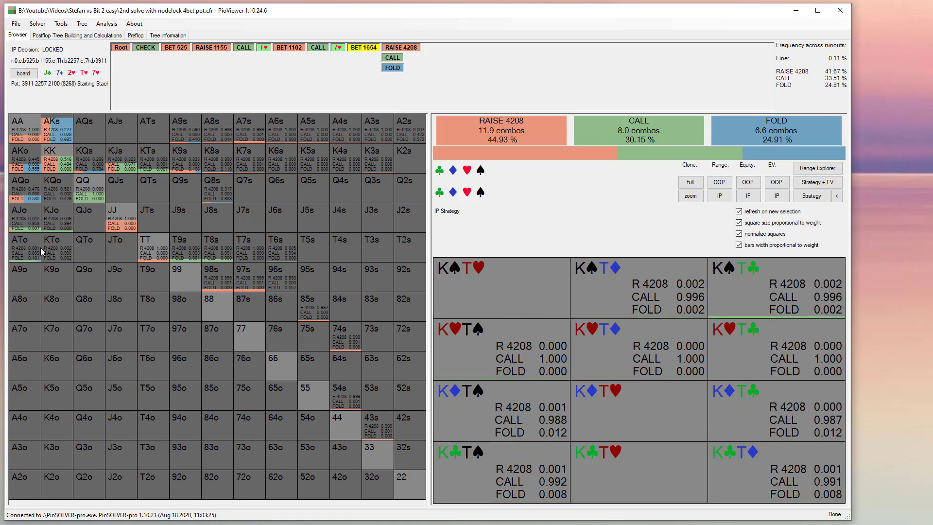
mouse_move(20, 188)
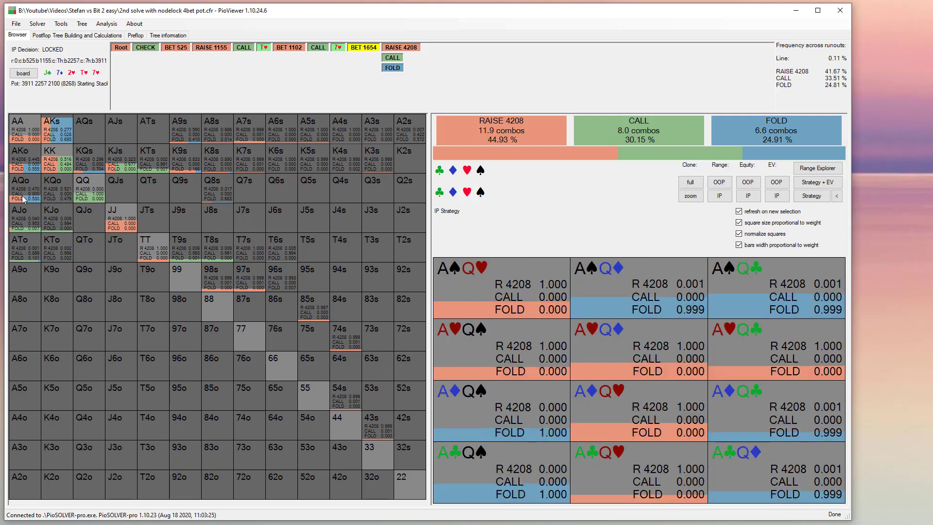
left_click(339, 48)
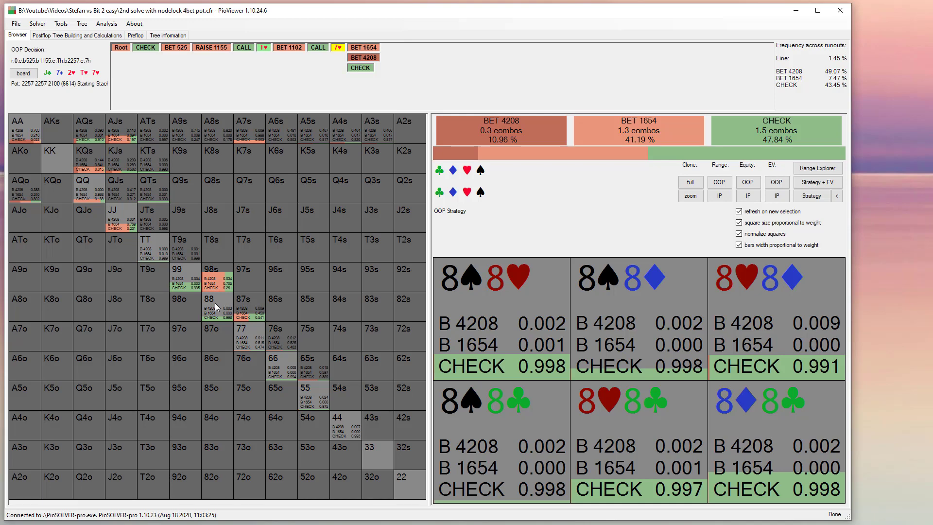
left_click(817, 183)
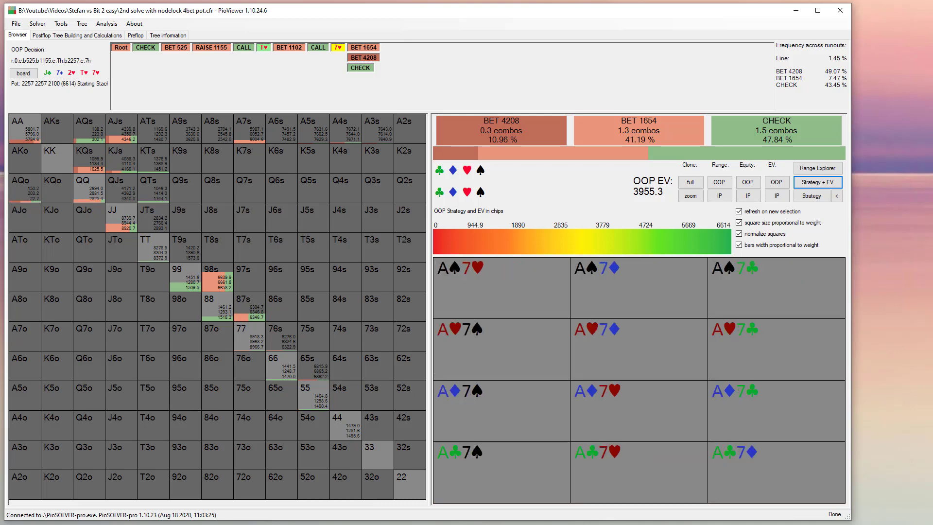
key("alt+Tab")
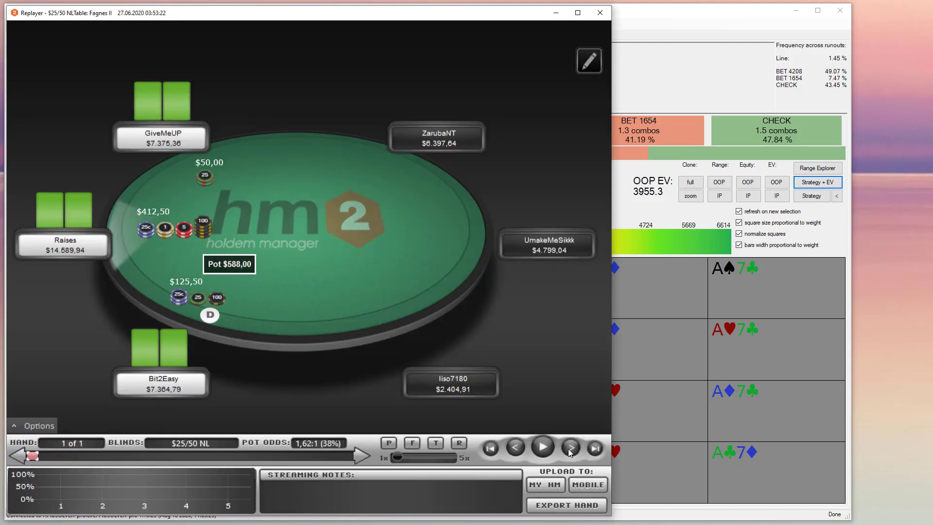
Replay the hand action by action from preflop to the $1,647.75 river bet, pot $8,241.75
left_click(571, 448)
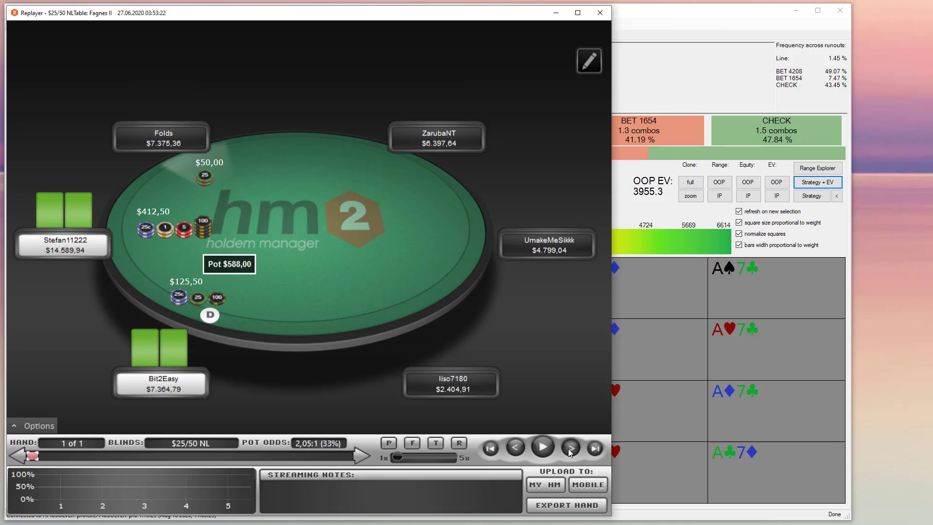
left_click(570, 447)
left_click(570, 448)
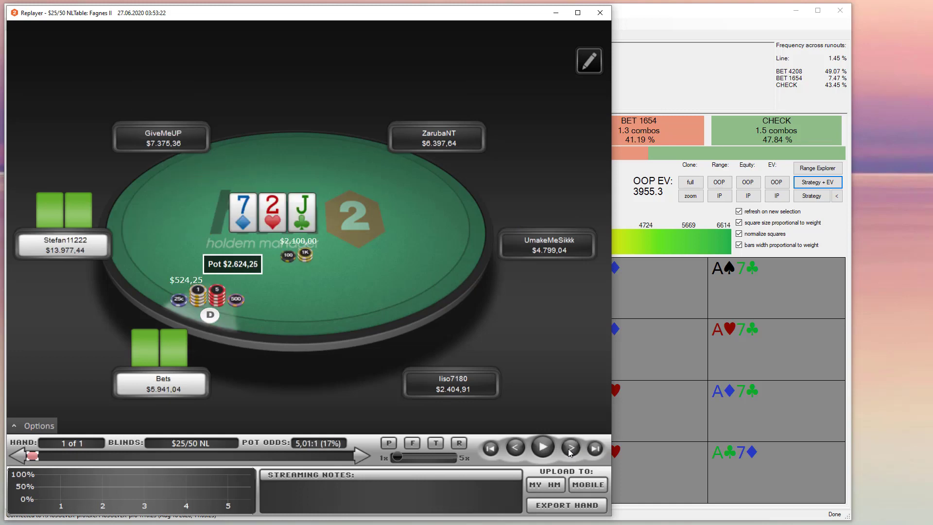
left_click(570, 450)
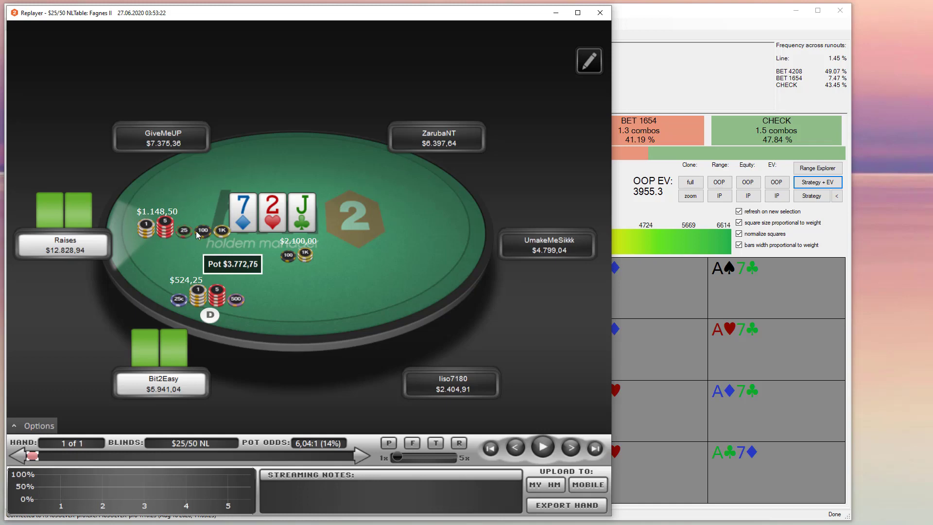
left_click(574, 451)
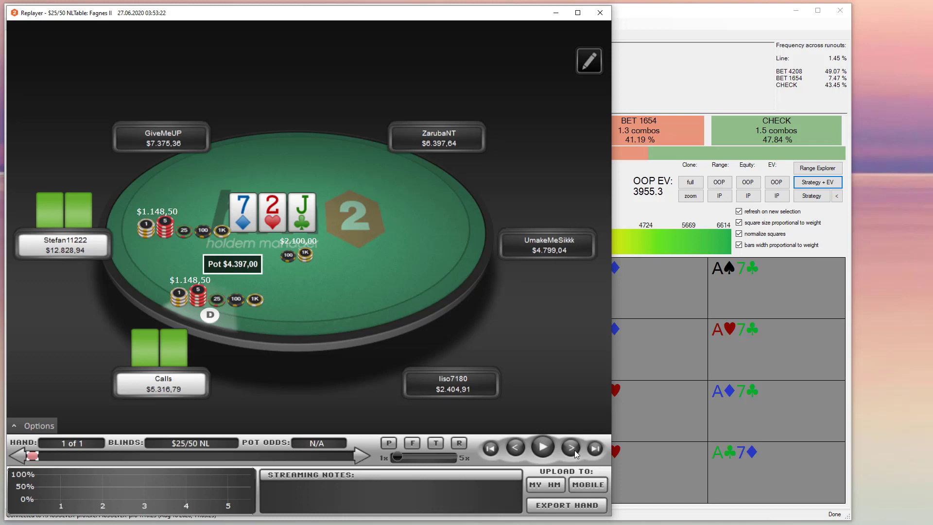
left_click(574, 450)
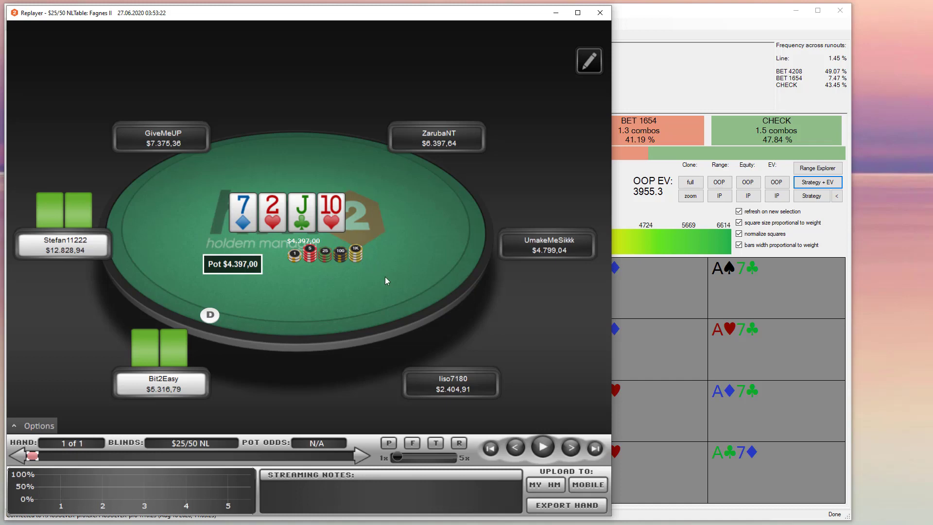
left_click(574, 450)
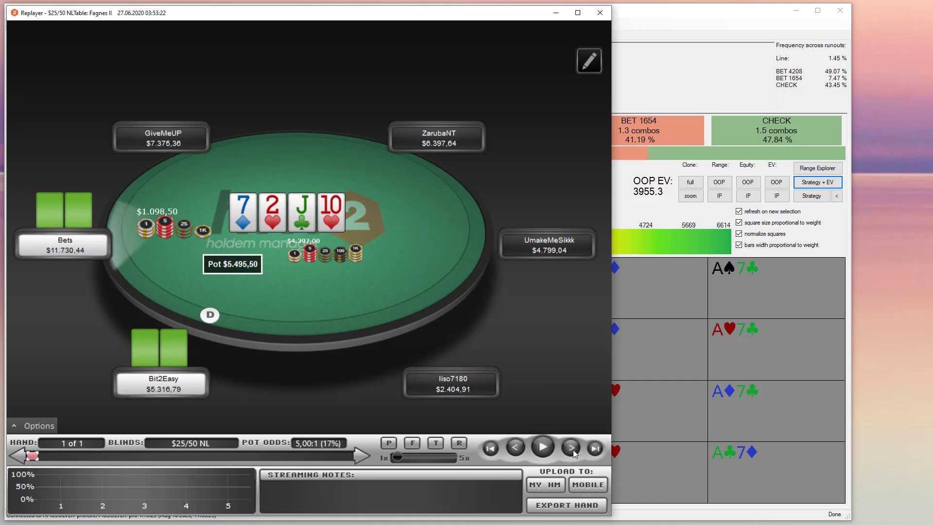
left_click(573, 450)
left_click(573, 450)
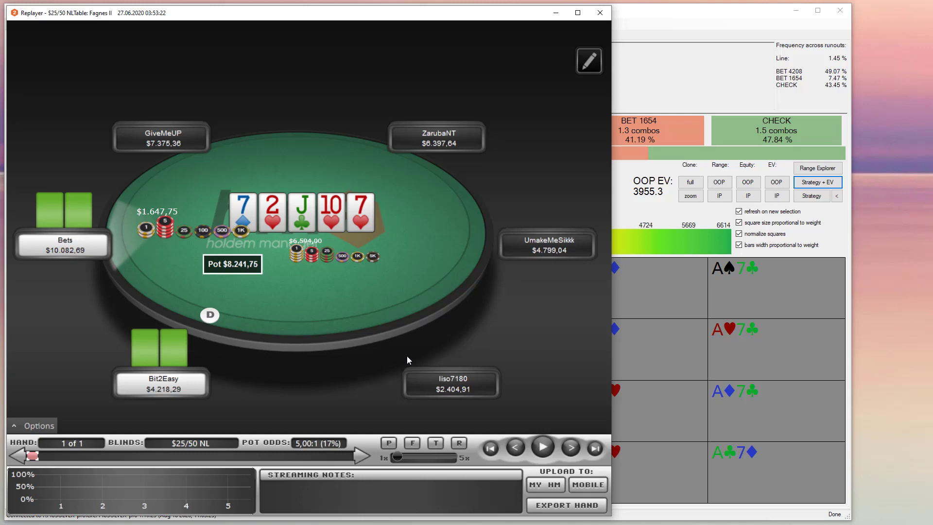
Bring PioViewer back in front at the nodelocked solve's 7♥ river node
left_click(657, 340)
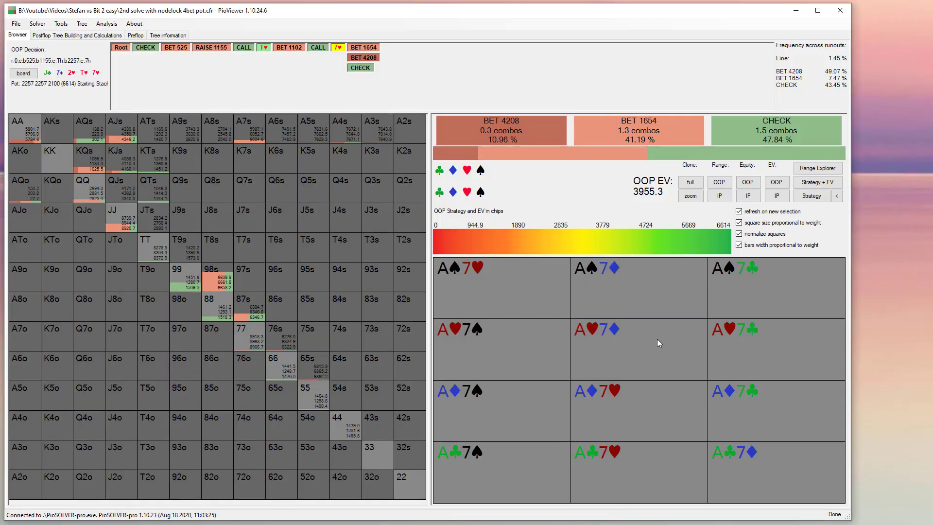